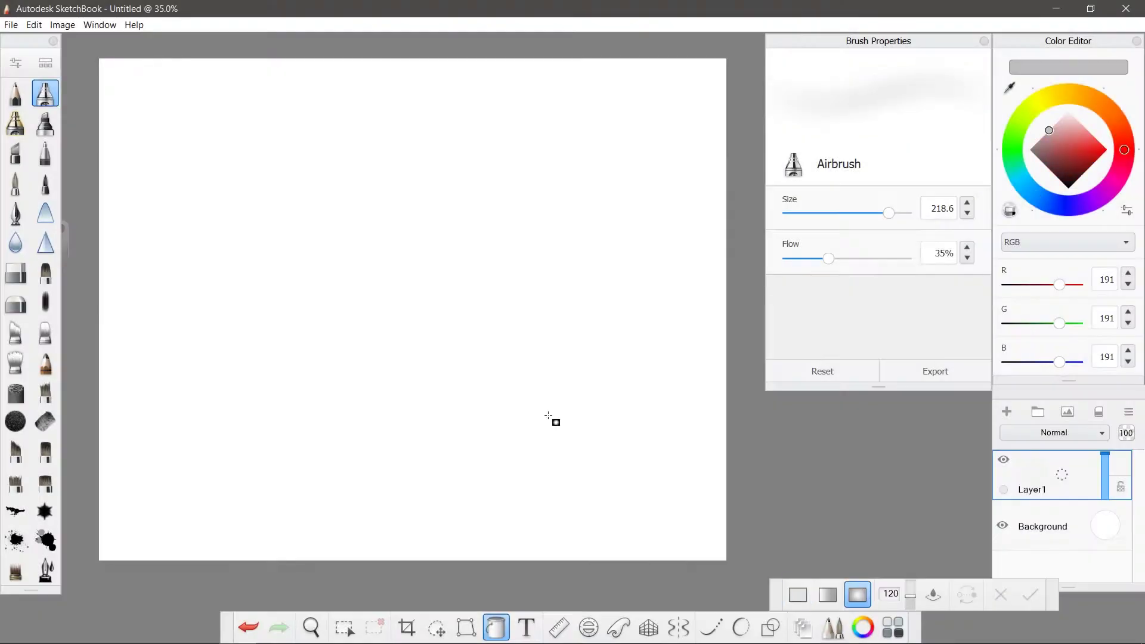
# Step: Fill the blank canvas with a radial gradient, white at the centre fading to gray
pyautogui.click(395, 304)
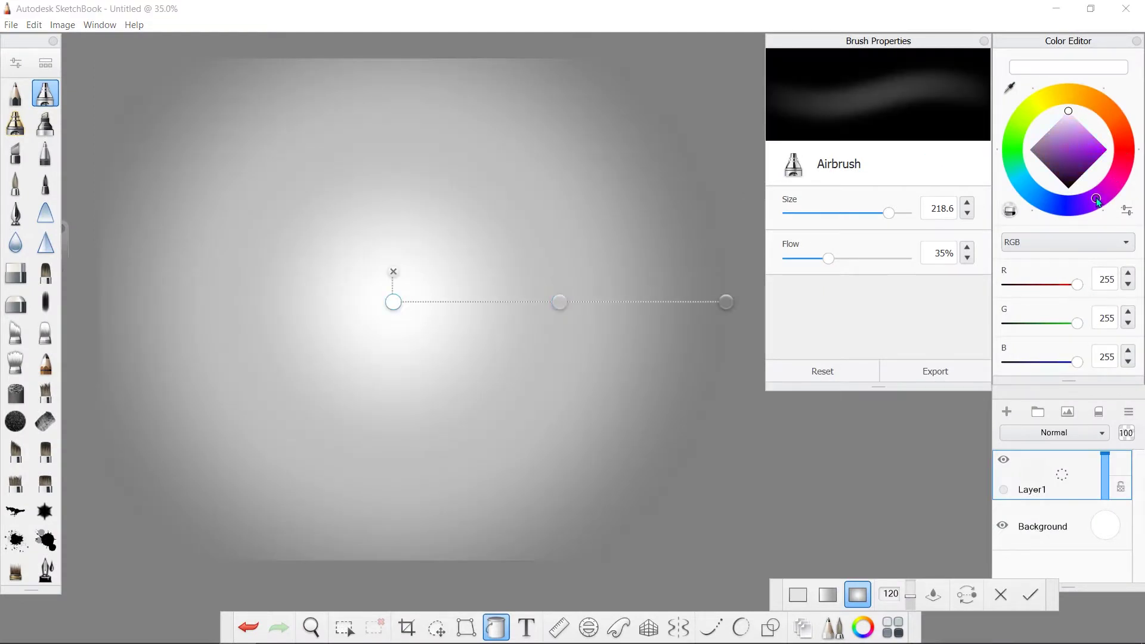
# Step: Recolor the gradient purple with a pink centre shifted left, and commit the fill
pyautogui.click(393, 302)
pyautogui.click(656, 286)
pyautogui.click(725, 301)
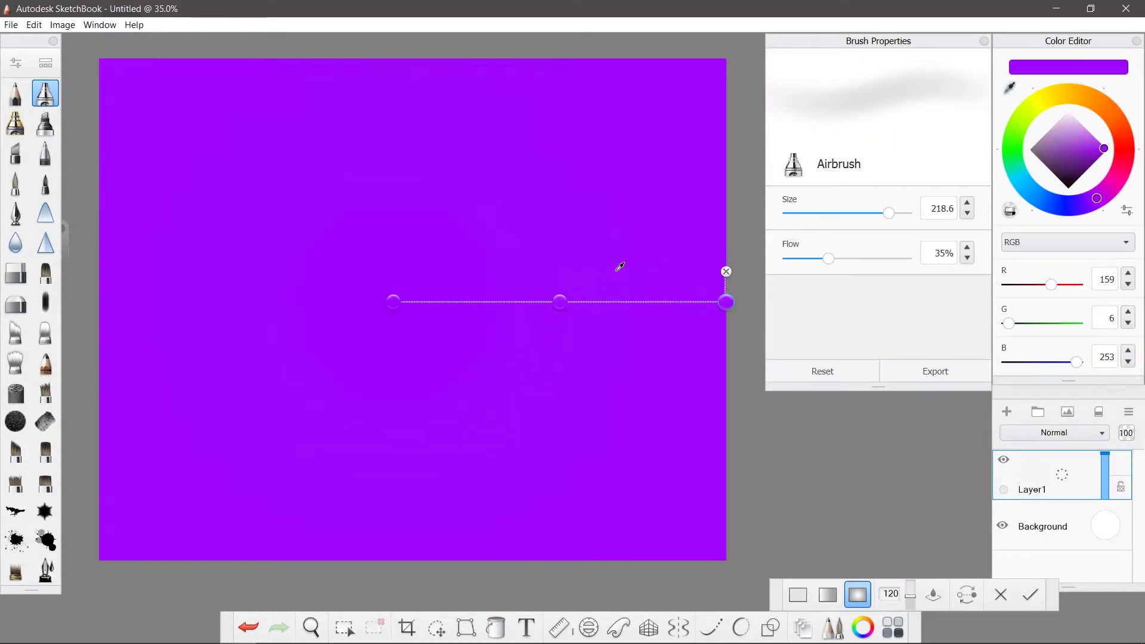
pyautogui.moveTo(1100, 146); pyautogui.dragTo(1092, 135)
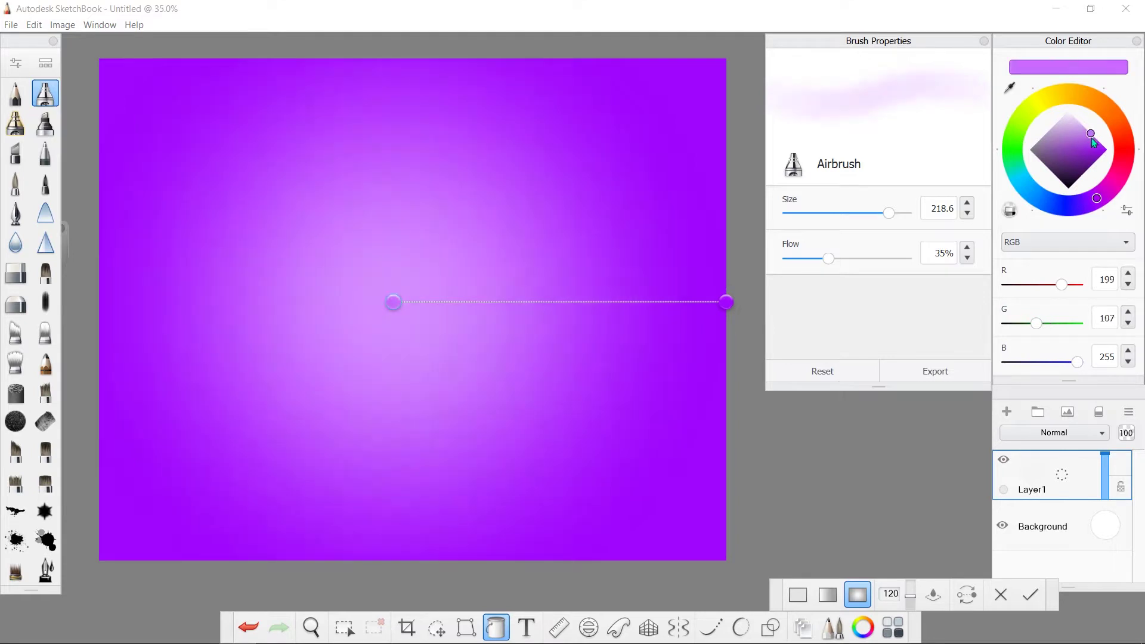
pyautogui.moveTo(1095, 193); pyautogui.dragTo(1104, 192)
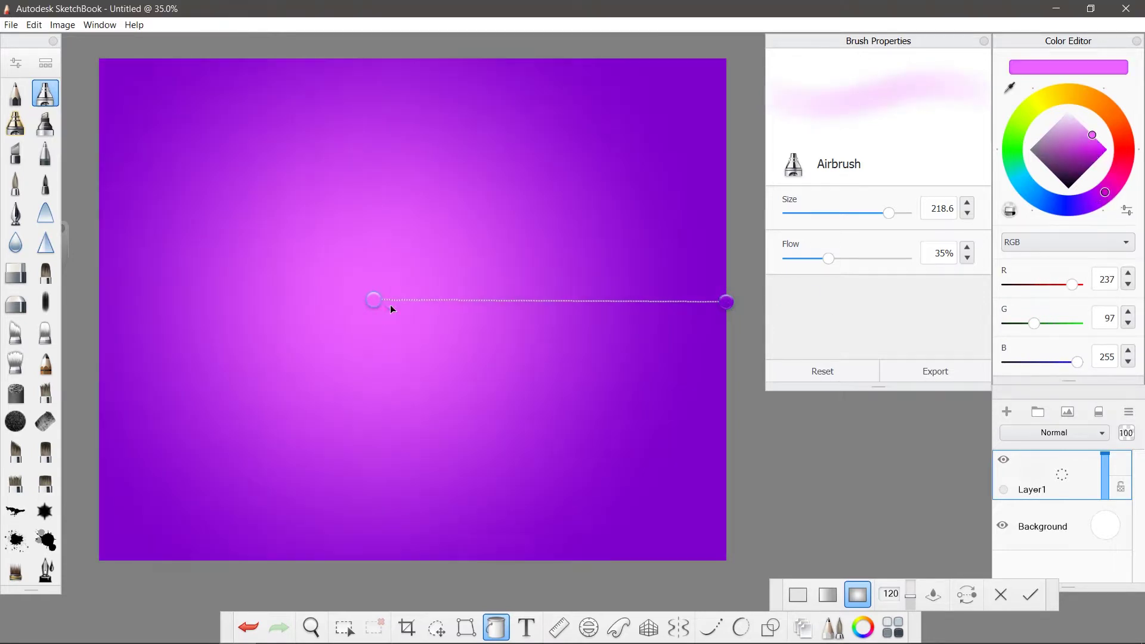
pyautogui.moveTo(390, 305); pyautogui.dragTo(326, 304)
pyautogui.press('Return')
# Step: Draw the first three concentric white circles with the Ellipse guide, each on its own layer
pyautogui.click(588, 628)
pyautogui.click(16, 213)
pyautogui.moveTo(224, 263)
pyautogui.mouseDown()
pyautogui.moveTo(218, 323)
pyautogui.moveTo(204, 303)
pyautogui.mouseUp()
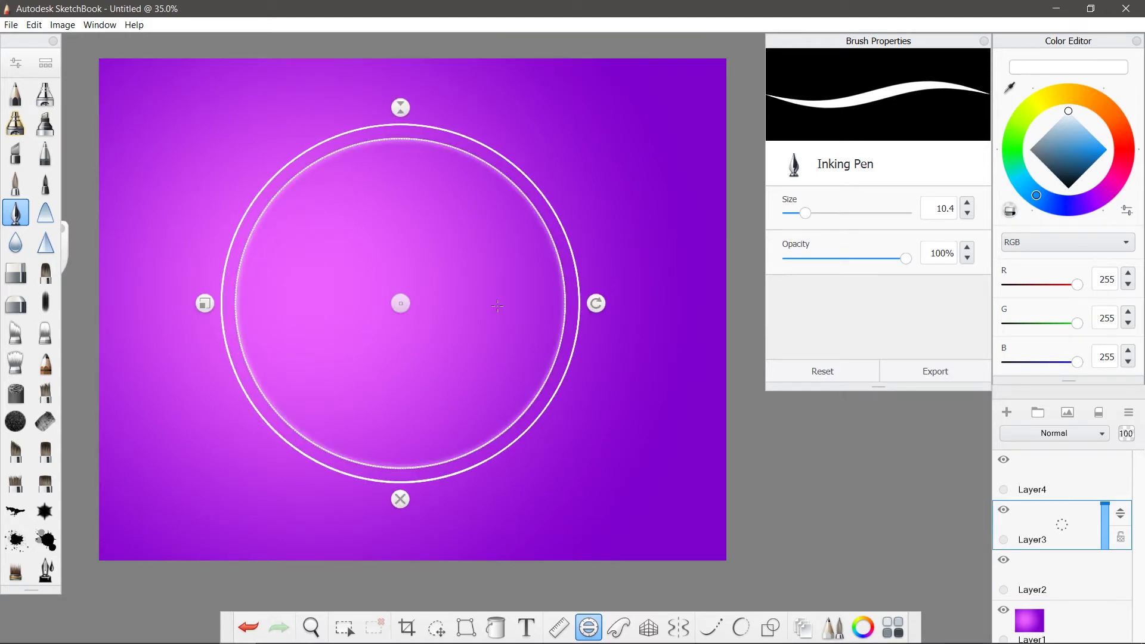
pyautogui.hotkey('ctrl', 'shift', 'n')
pyautogui.moveTo(253, 286)
pyautogui.mouseDown()
pyautogui.moveTo(254, 316)
pyautogui.moveTo(216, 301)
pyautogui.moveTo(280, 325)
pyautogui.moveTo(262, 302)
pyautogui.mouseUp()
pyautogui.hotkey('ctrl', 'shift', 'n')
pyautogui.moveTo(322, 373); pyautogui.dragTo(349, 246)
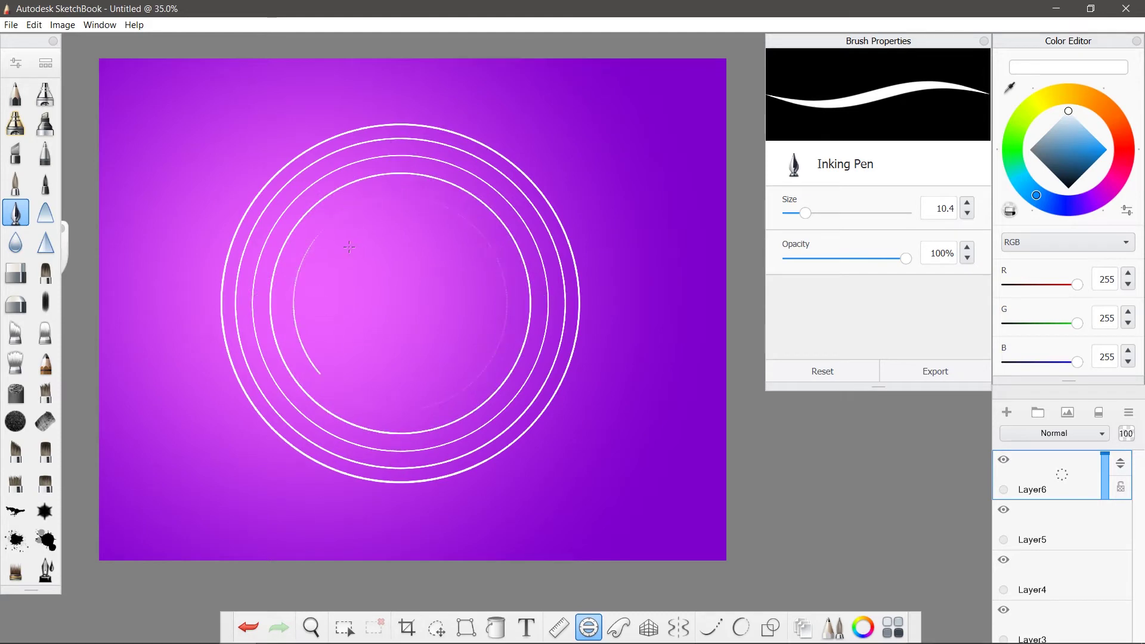
# Step: Shrink the ellipse guide and draw two smaller white circles on new layers
pyautogui.hotkey('ctrl', 'shift', 'n')
pyautogui.moveTo(263, 302); pyautogui.dragTo(286, 303)
pyautogui.moveTo(482, 285); pyautogui.dragTo(354, 270)
pyautogui.click(1011, 418)
pyautogui.moveTo(286, 303); pyautogui.dragTo(339, 303)
pyautogui.moveTo(459, 280); pyautogui.dragTo(370, 281)
# Step: Fill the innermost circle white and lower Layer6's opacity to 61%
pyautogui.click(495, 627)
pyautogui.click(417, 311)
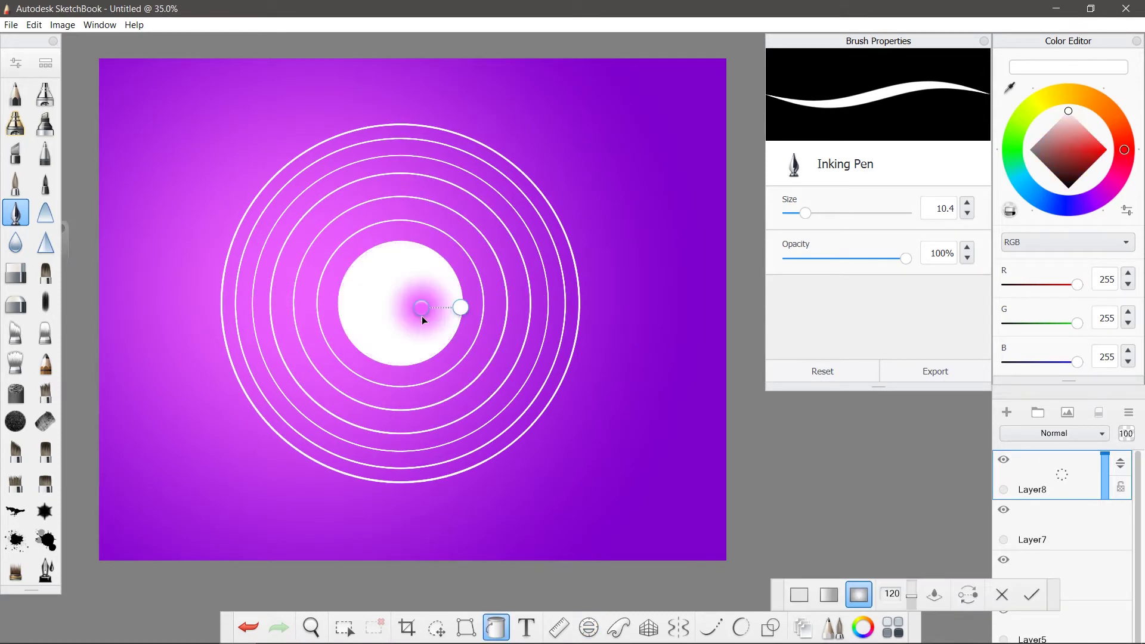
pyautogui.moveTo(1104, 505); pyautogui.dragTo(1105, 574)
pyautogui.click(1049, 582)
pyautogui.scroll(-3, 1105, 574)
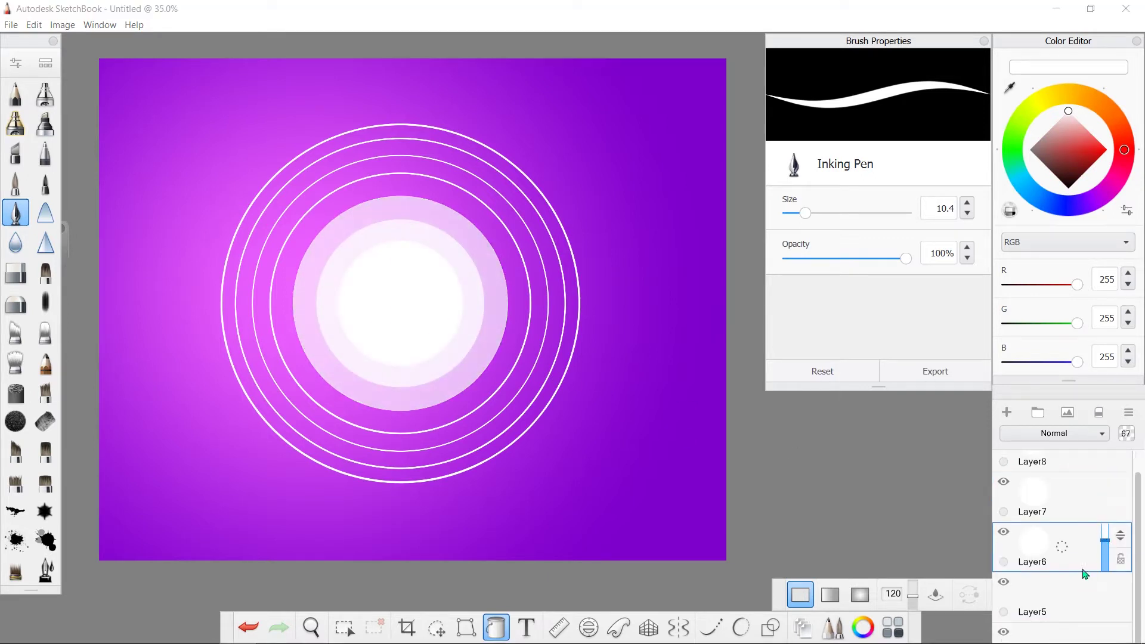
# Step: Fade Layer5 and Layer4 to 13%, float the Layers panel, and lower Layer3 to 21%
pyautogui.click(1105, 524)
pyautogui.moveTo(1105, 506)
pyautogui.mouseDown()
pyautogui.moveTo(1097, 597)
pyautogui.moveTo(1101, 588)
pyautogui.mouseUp()
pyautogui.click(1049, 576)
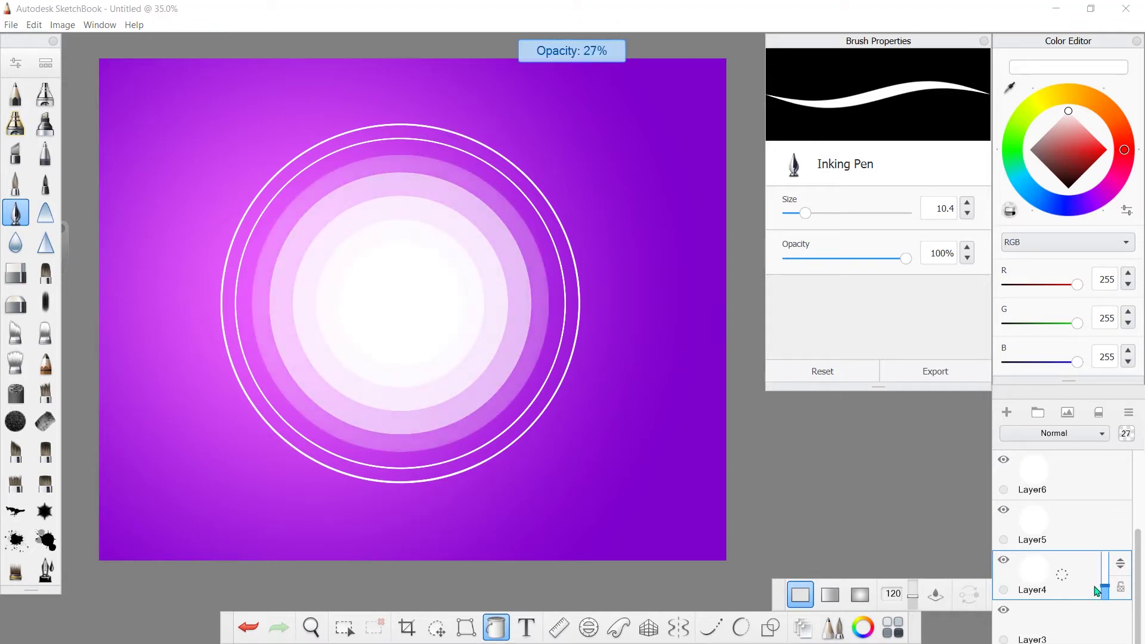
pyautogui.moveTo(1060, 390); pyautogui.dragTo(1011, 172)
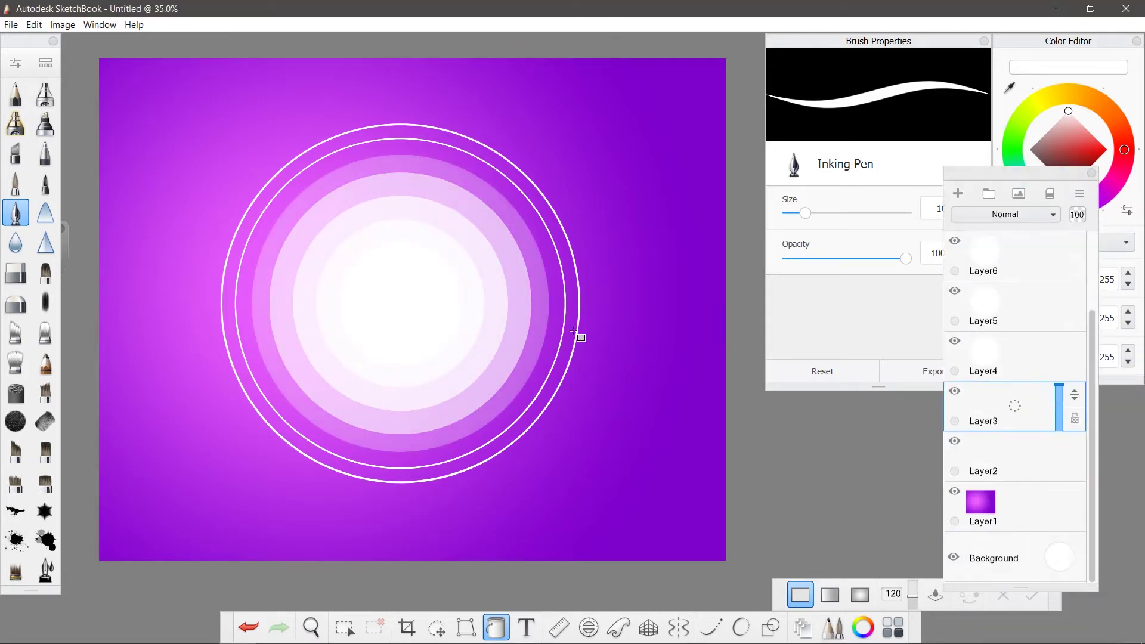
pyautogui.moveTo(1058, 388); pyautogui.dragTo(1055, 422)
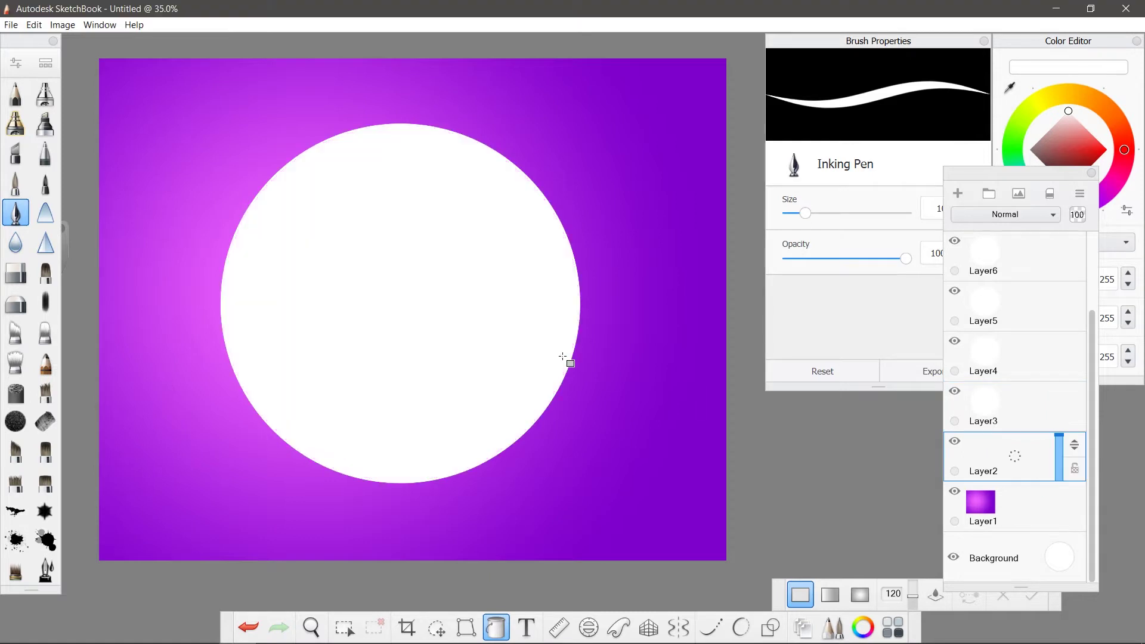
pyautogui.moveTo(1055, 422); pyautogui.dragTo(1058, 423)
# Step: Fade Layer7 from 71% to 48% and select ring Layers 6, 5 and 4 for merging
pyautogui.click(1059, 479)
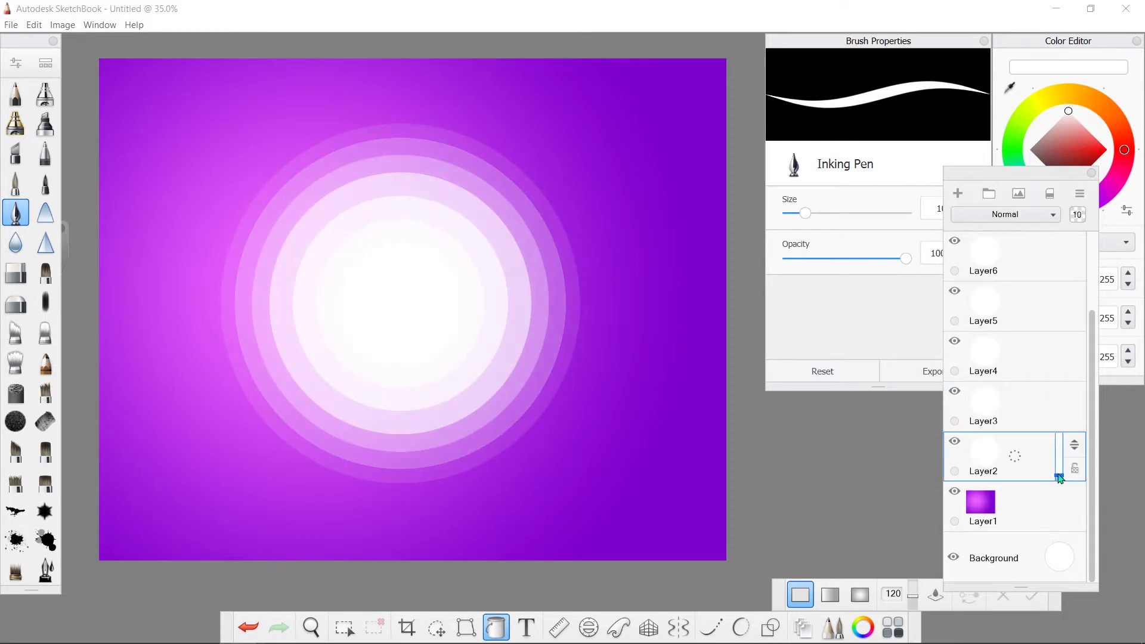
pyautogui.moveTo(1059, 301); pyautogui.dragTo(1058, 306)
pyautogui.click(1059, 304)
pyautogui.moveTo(1059, 303); pyautogui.dragTo(1059, 307)
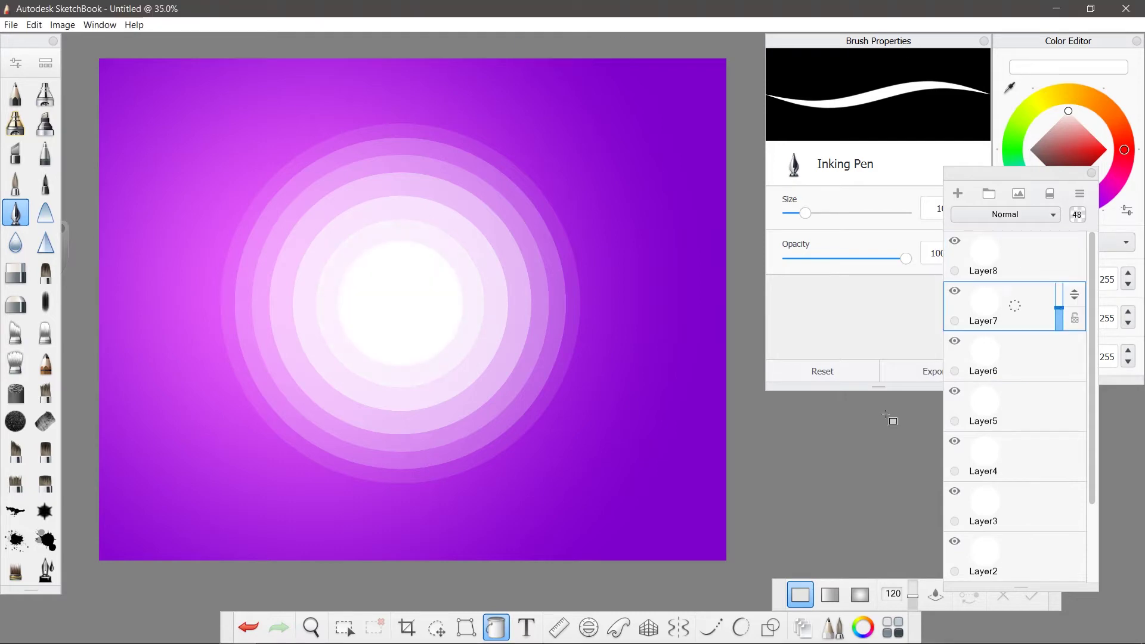
pyautogui.click(1059, 366)
pyautogui.click(1059, 420)
pyautogui.click(1059, 475)
pyautogui.click(1058, 524)
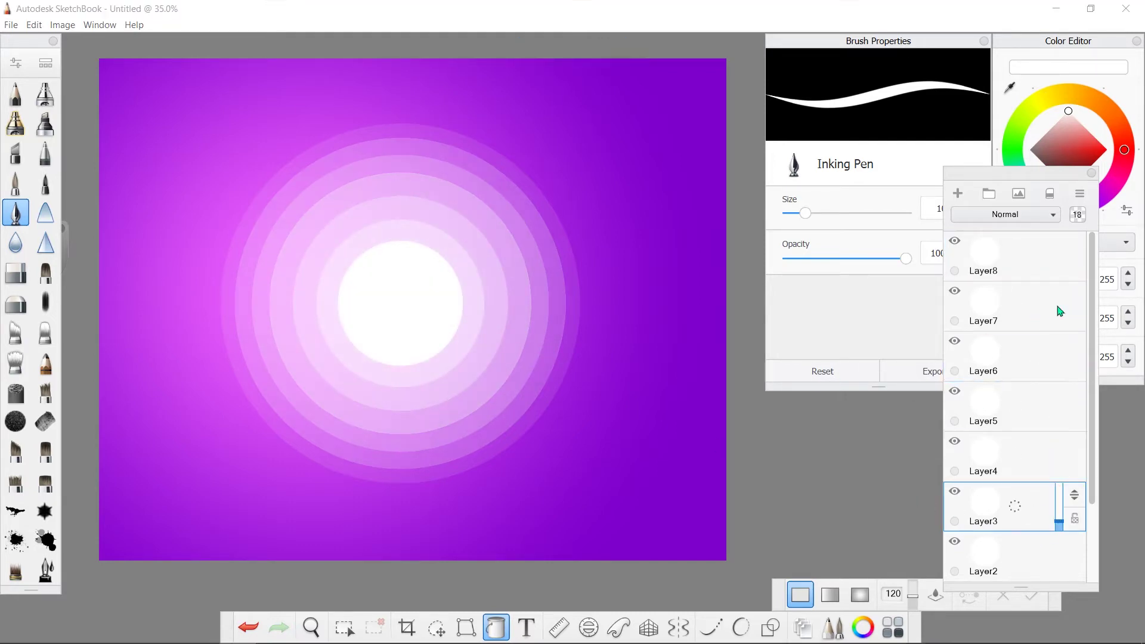
# Step: Try shrinking the merged sun, then undo back to separate ring layers
pyautogui.hotkey('ctrl', 't')
pyautogui.moveTo(588, 301); pyautogui.dragTo(371, 312)
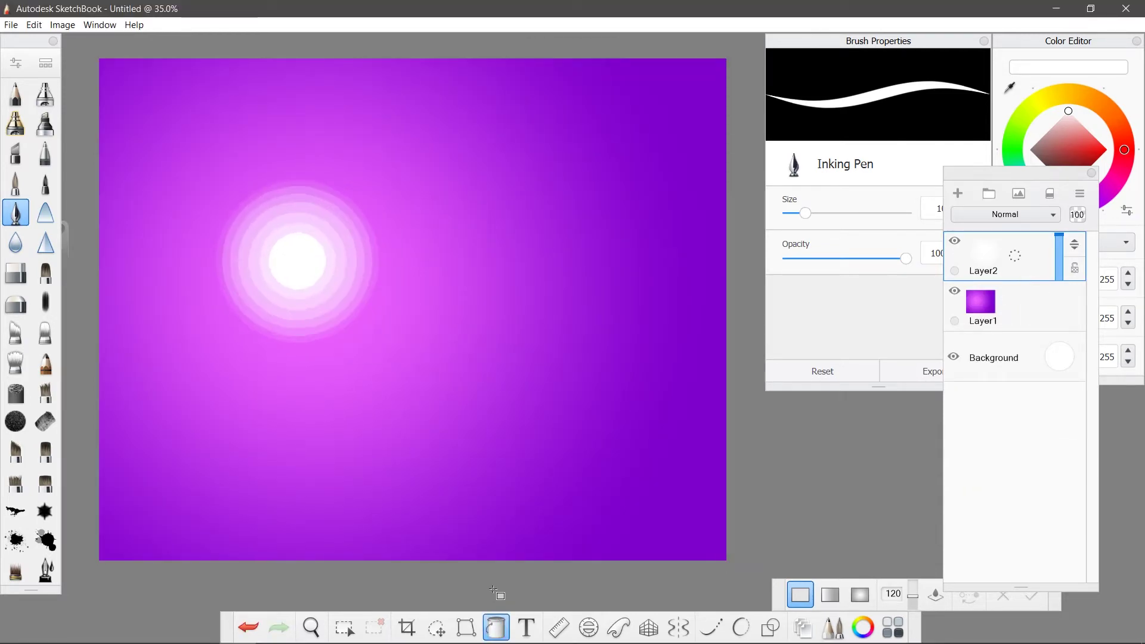
pyautogui.hotkey('ctrl', 'z')
pyautogui.hotkey('ctrl', 'z')
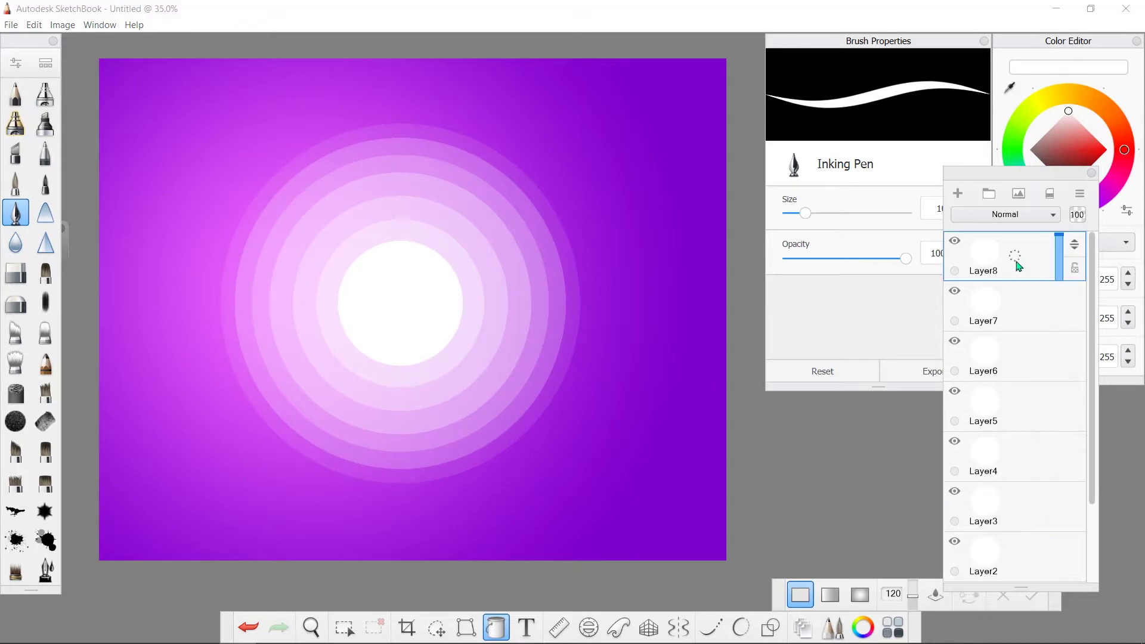
pyautogui.hotkey('ctrl', 'y')
pyautogui.hotkey('ctrl', 'y')
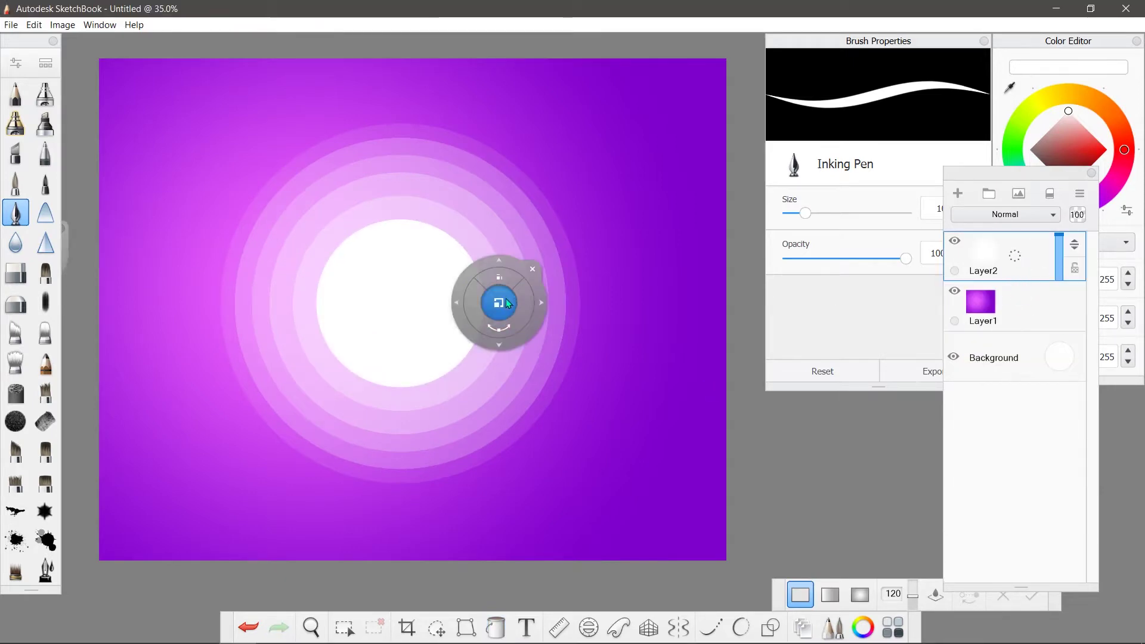
pyautogui.click(496, 627)
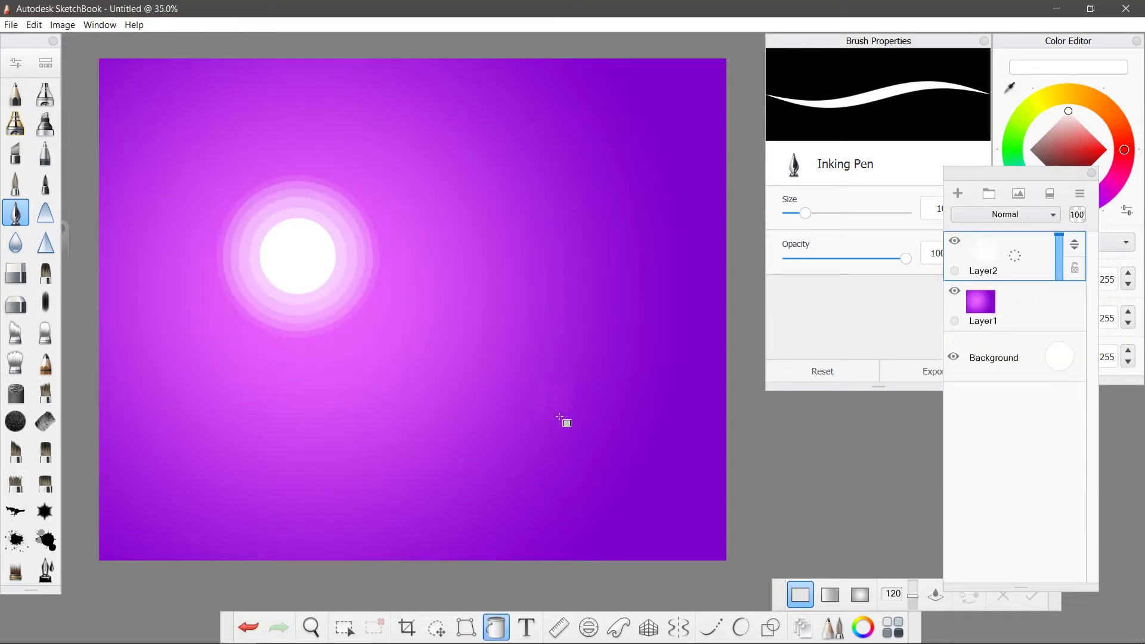
pyautogui.hotkey('ctrl', 'z')
pyautogui.hotkey('ctrl', 'z')
# Step: Lower Layer2 to 5% and Layer4 to 22% opacity, and reorder Layer6 in the stack
pyautogui.scroll(-3, 1037, 417)
pyautogui.moveTo(1059, 471); pyautogui.dragTo(1059, 514)
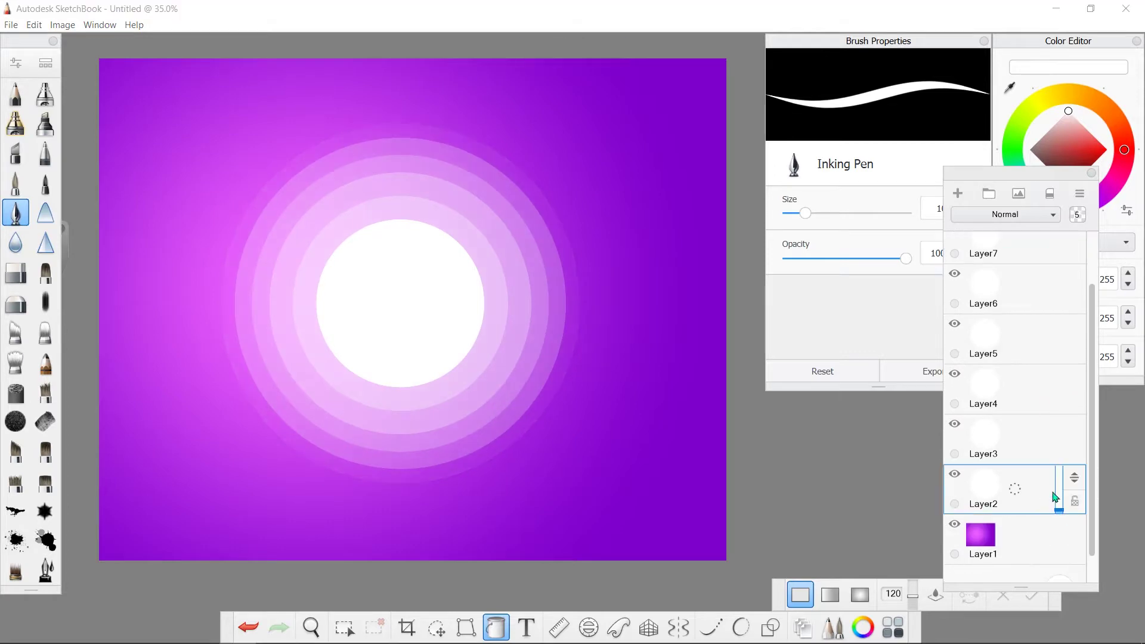
pyautogui.moveTo(1055, 406); pyautogui.dragTo(1034, 409)
pyautogui.click(1059, 460)
pyautogui.click(1041, 491)
pyautogui.click(1057, 311)
pyautogui.moveTo(1056, 312); pyautogui.dragTo(1015, 286)
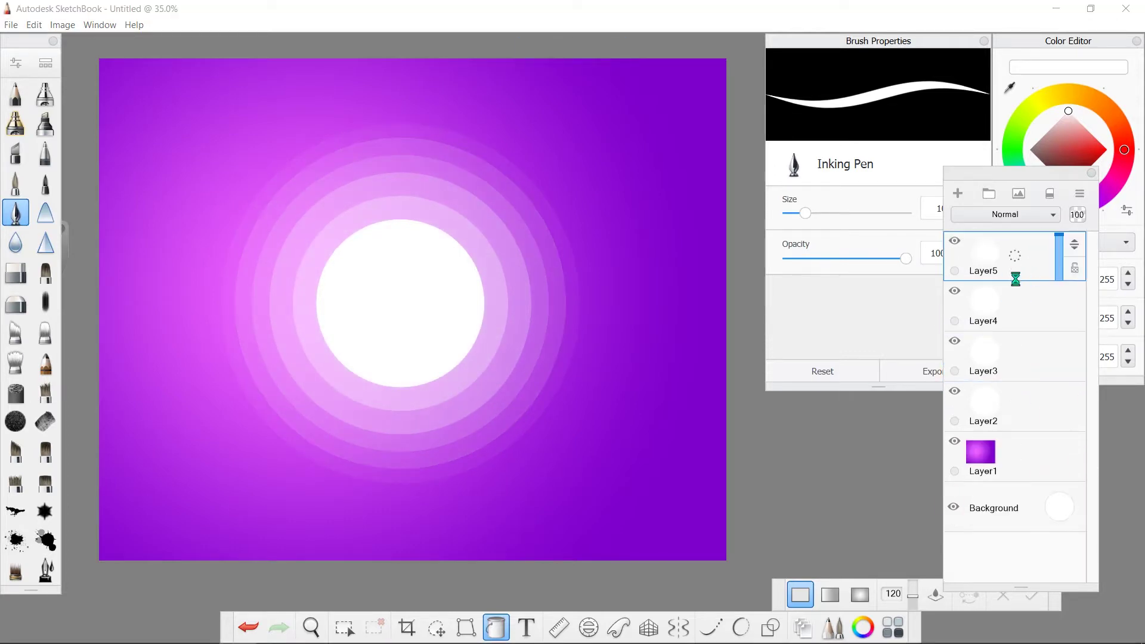
# Step: Merge the rings, shrink the sun into the upper-left sky, and place new Layer9 above it
pyautogui.hotkey('ctrl', 't')
pyautogui.moveTo(421, 320); pyautogui.dragTo(325, 239)
pyautogui.click(1006, 275)
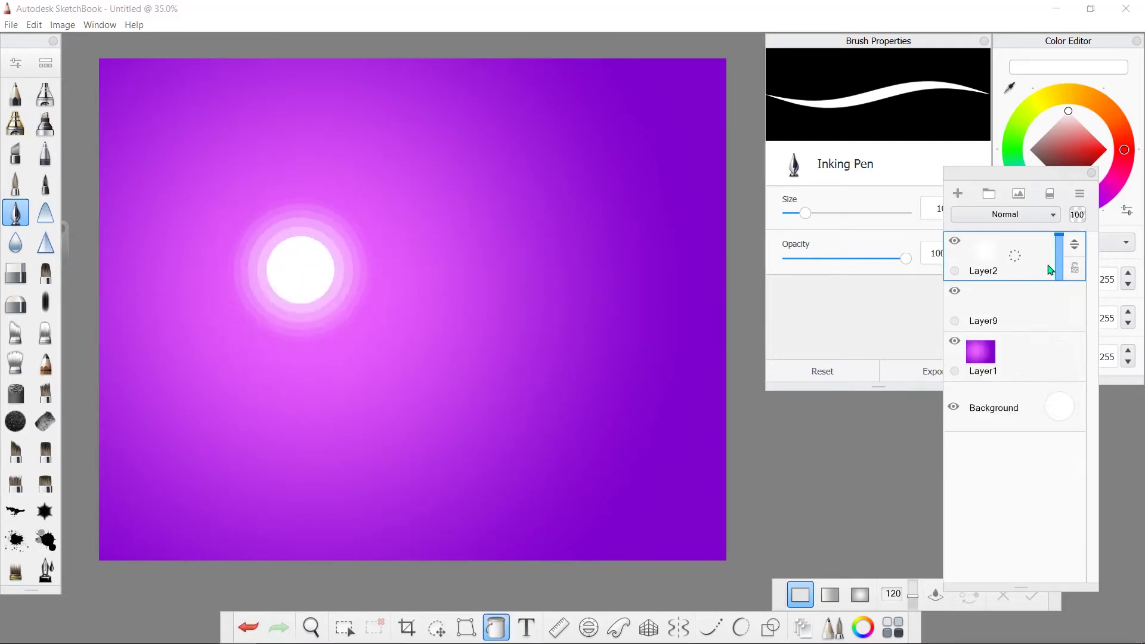
pyautogui.moveTo(1013, 321); pyautogui.dragTo(1013, 310)
pyautogui.press('m')
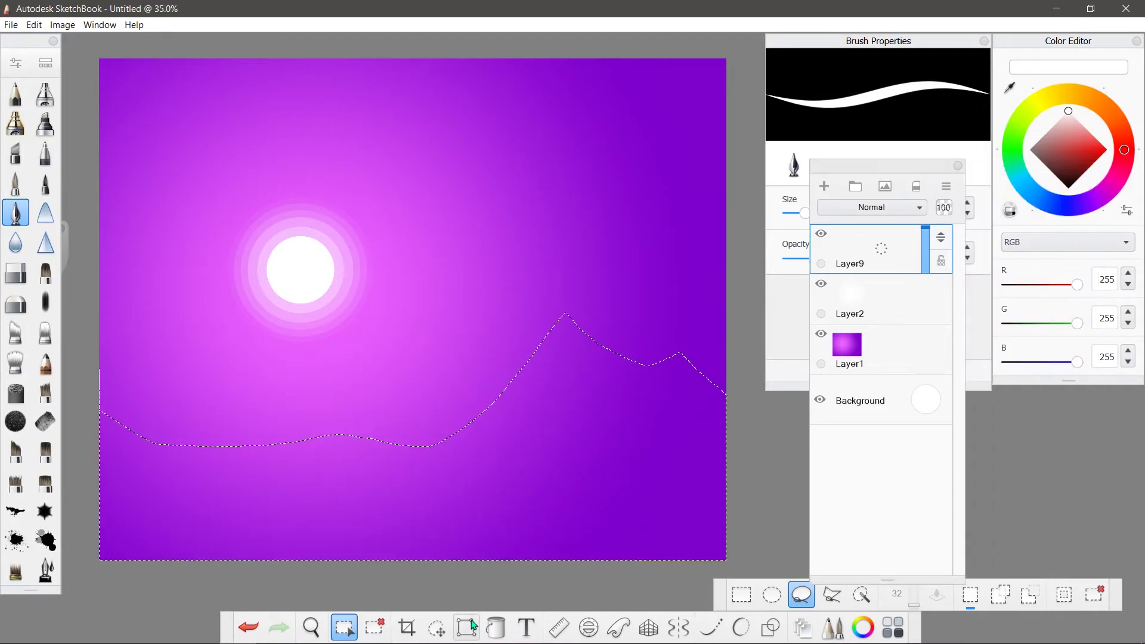
# Step: Fill the lassoed mountain shape dark navy on Layer9 and add a new layer
pyautogui.click(496, 627)
pyautogui.click(626, 486)
pyautogui.hotkey('ctrl', 'shift', 'n')
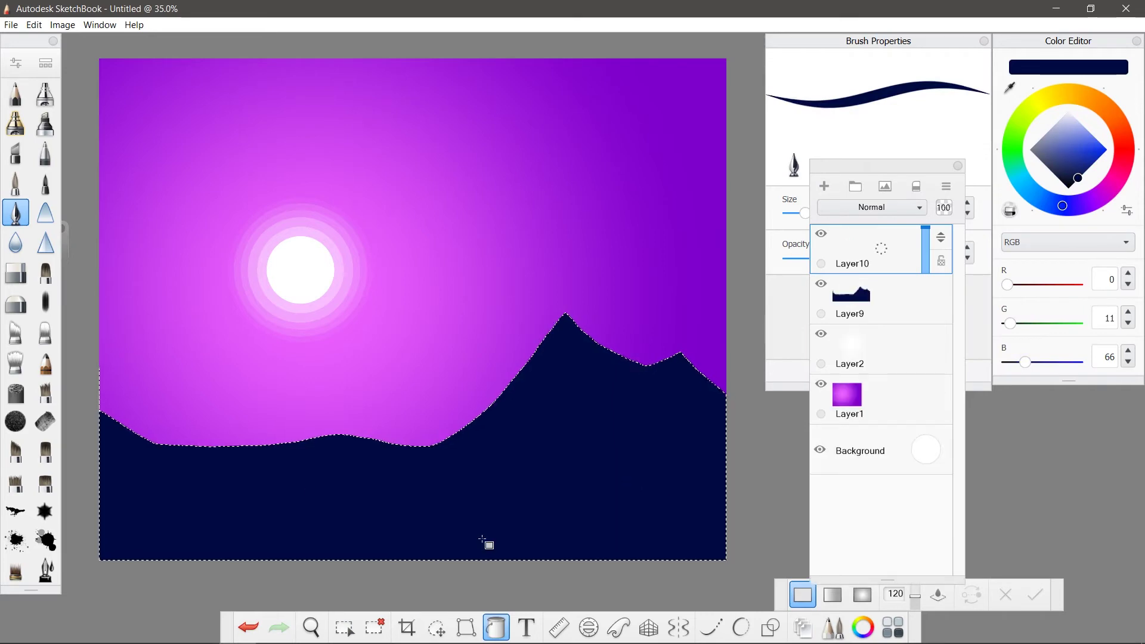
pyautogui.press('m')
pyautogui.hotkey('ctrl', 'd')
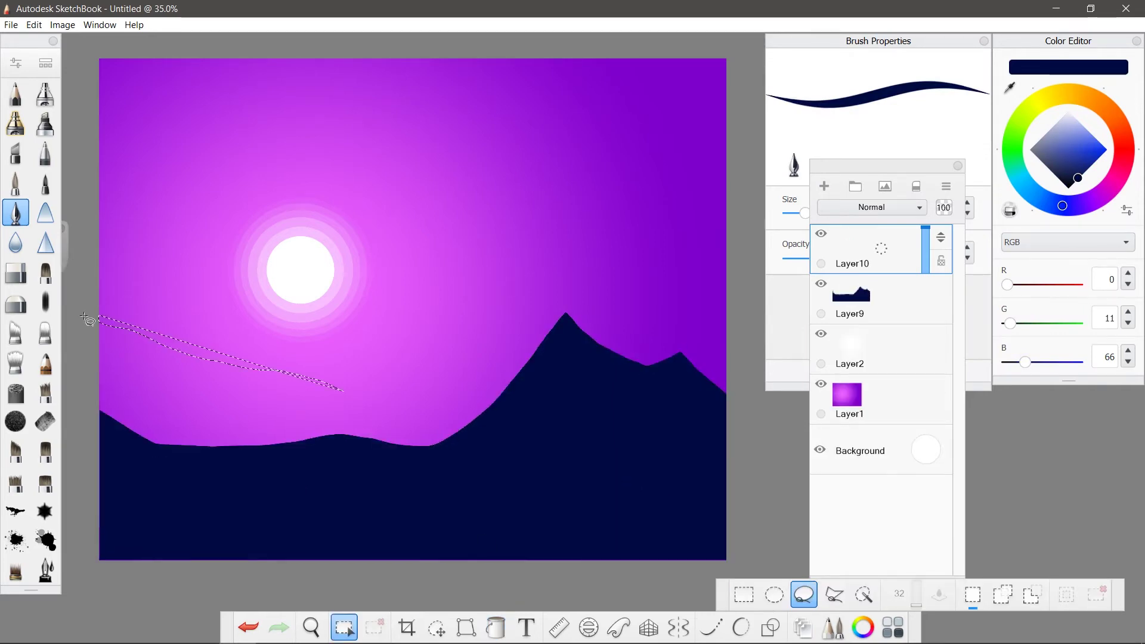
# Step: Fill the hill selection lighter navy, move the mountain layer above it, and add Layer11
pyautogui.click(495, 627)
pyautogui.click(1075, 171)
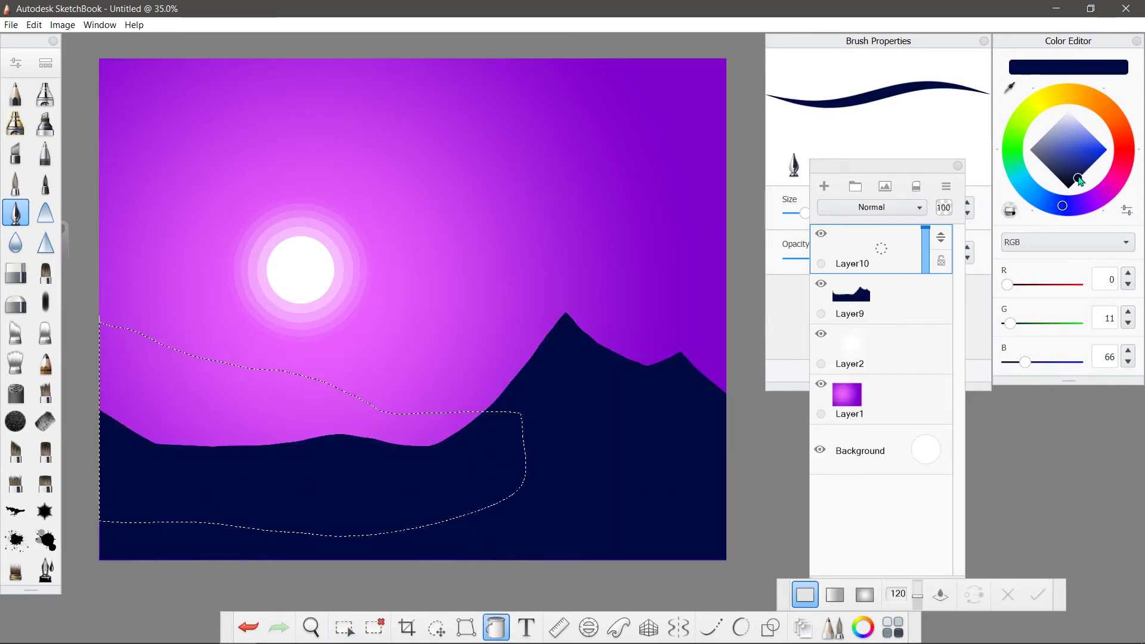
pyautogui.click(179, 453)
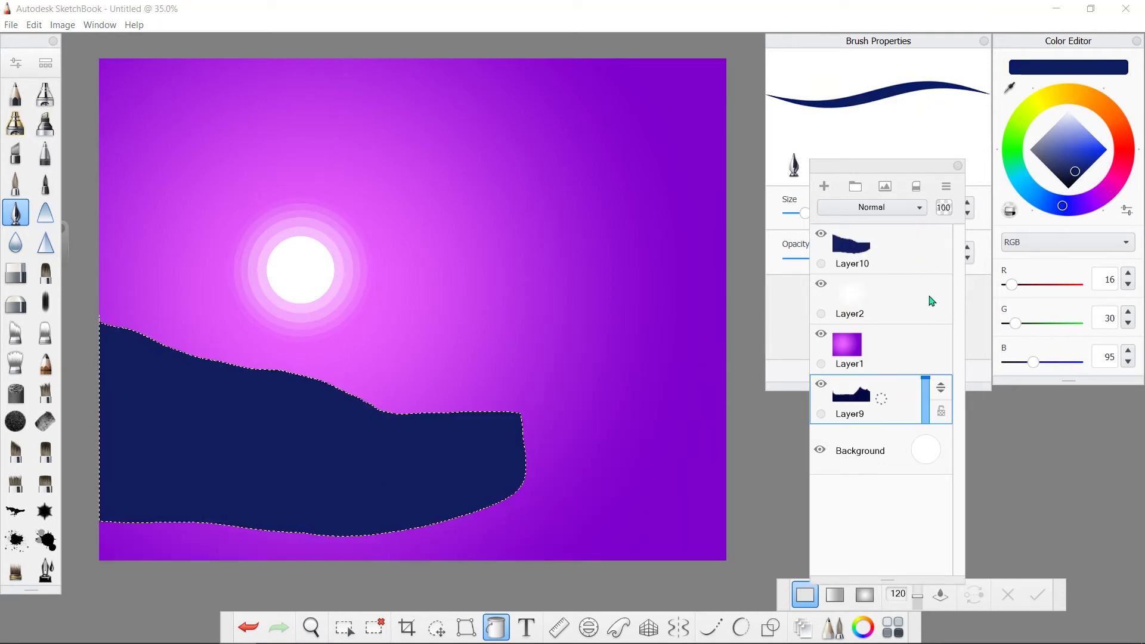
pyautogui.moveTo(933, 313); pyautogui.dragTo(936, 247)
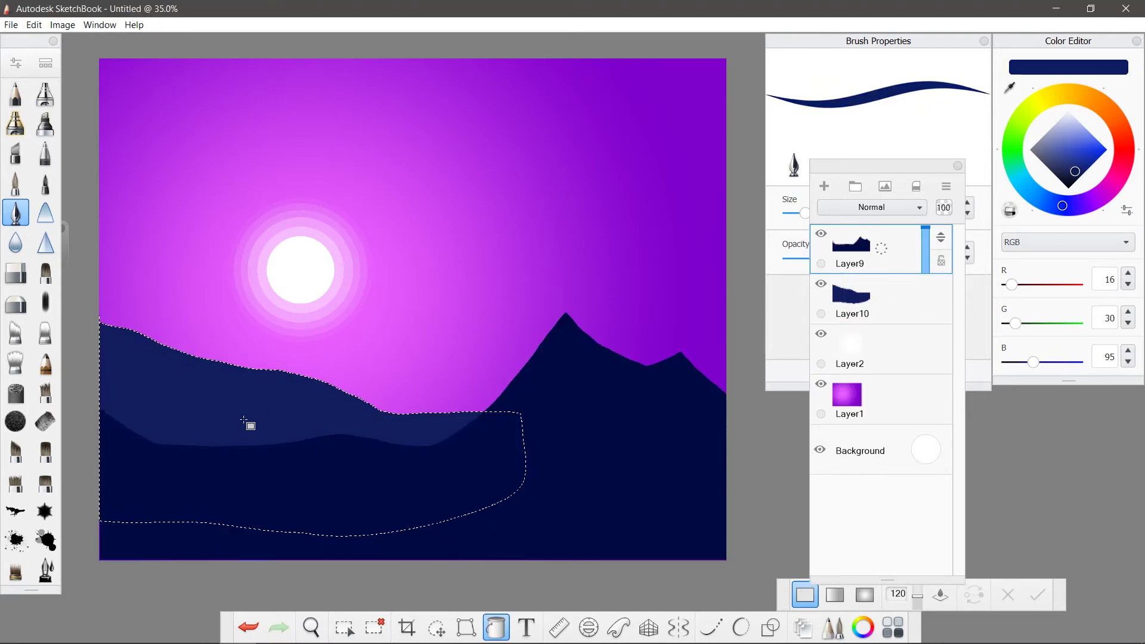
pyautogui.click(853, 351)
pyautogui.click(824, 186)
pyautogui.press('m')
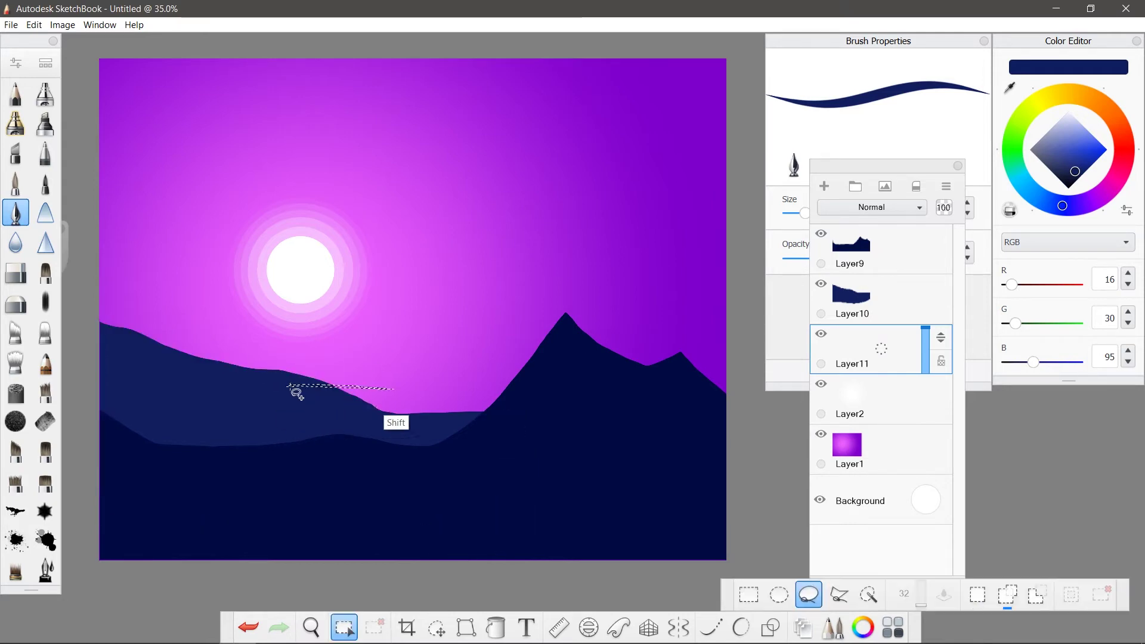
# Step: Cancel the lasso and draw a thin bright green line across the hills
pyautogui.press('Escape')
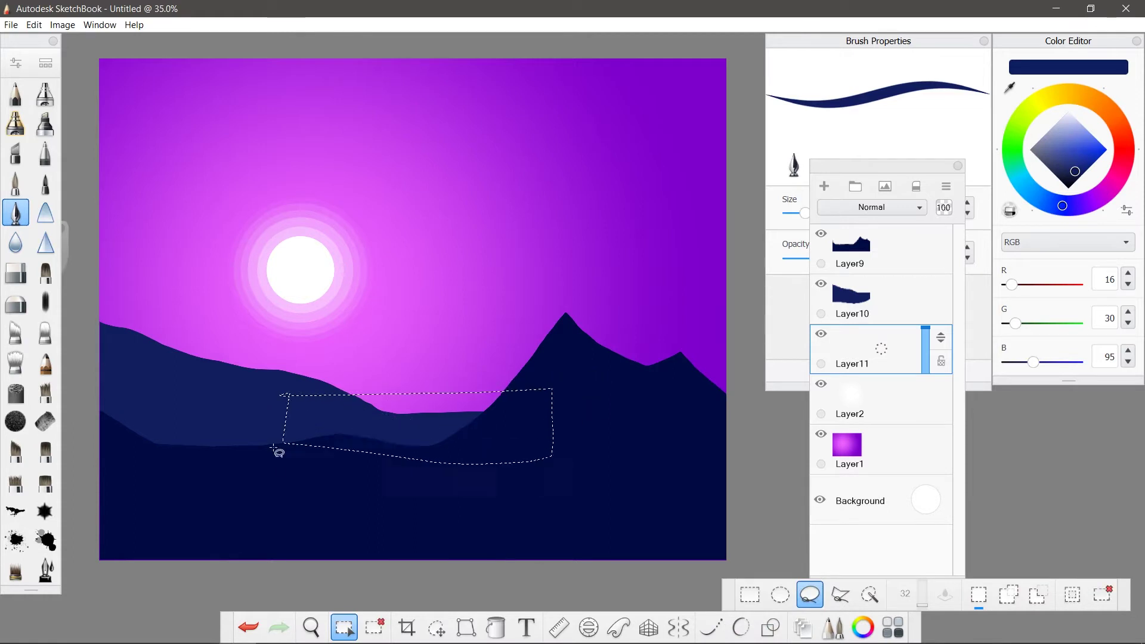
pyautogui.click(344, 627)
pyautogui.click(1012, 153)
pyautogui.click(1108, 152)
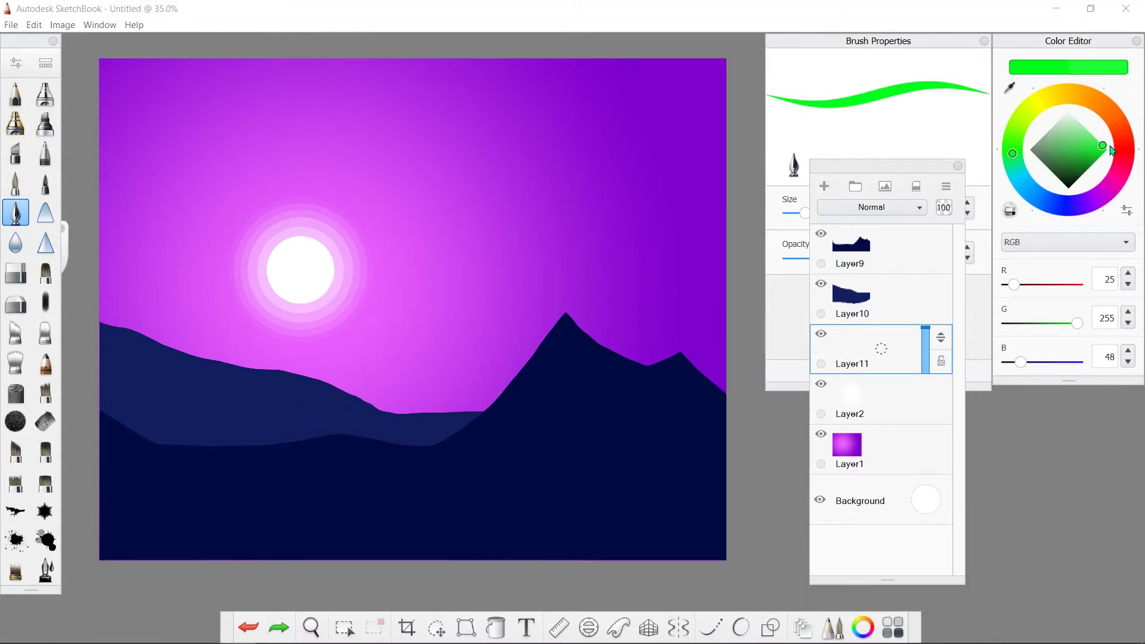
pyautogui.moveTo(416, 390); pyautogui.dragTo(302, 390)
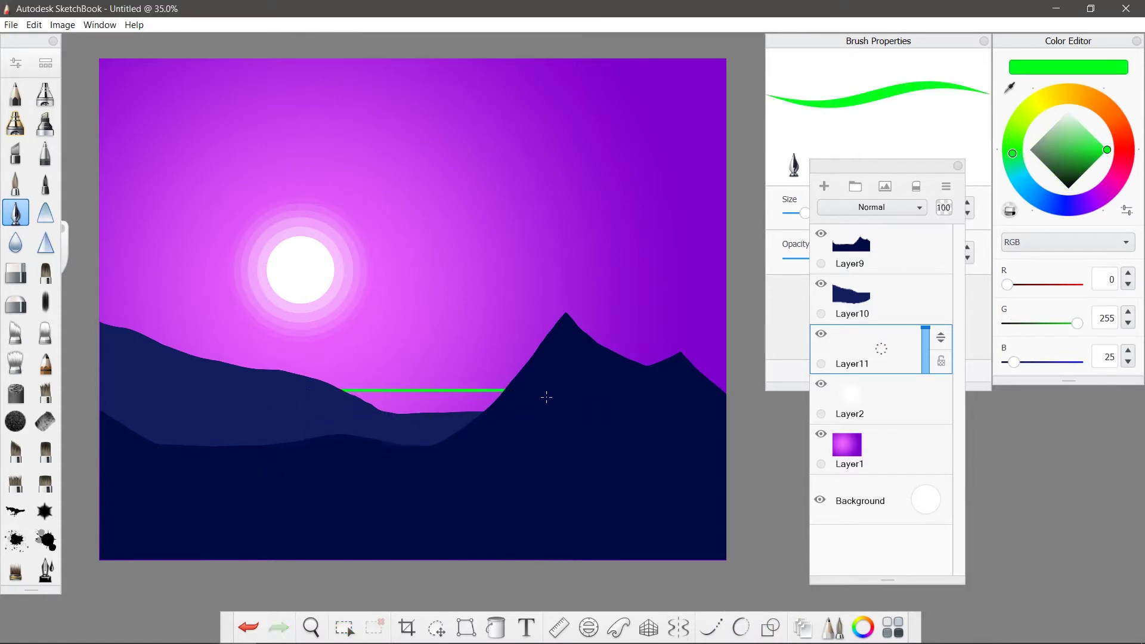
# Step: Hide both mountain layers and fill the lake outline solid green
pyautogui.click(821, 283)
pyautogui.click(821, 233)
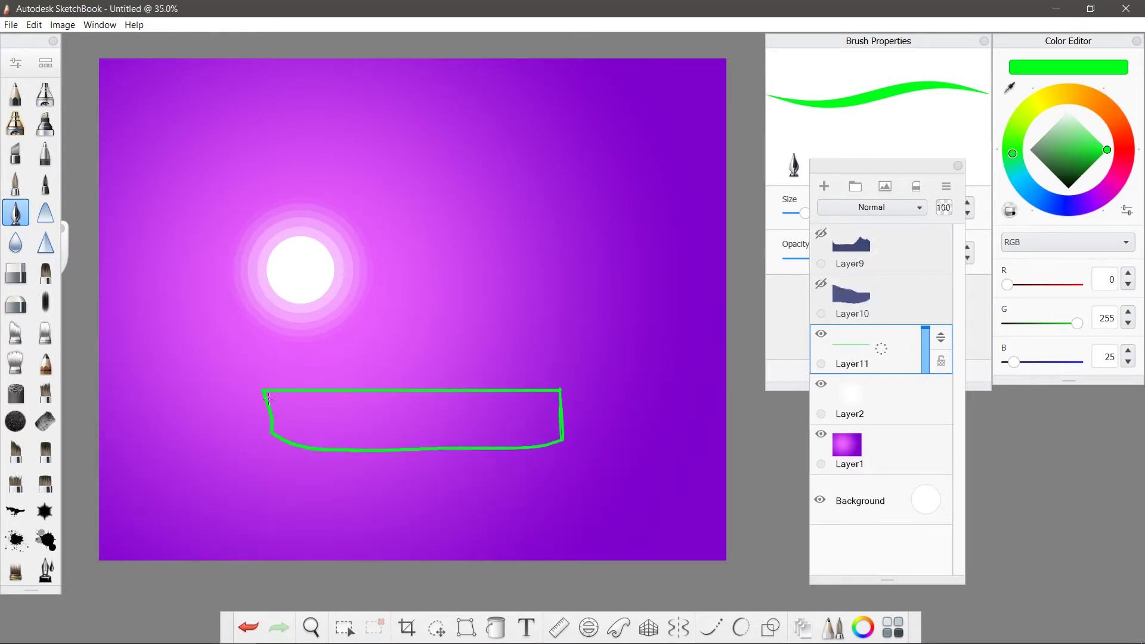
pyautogui.press('f')
pyautogui.click(476, 430)
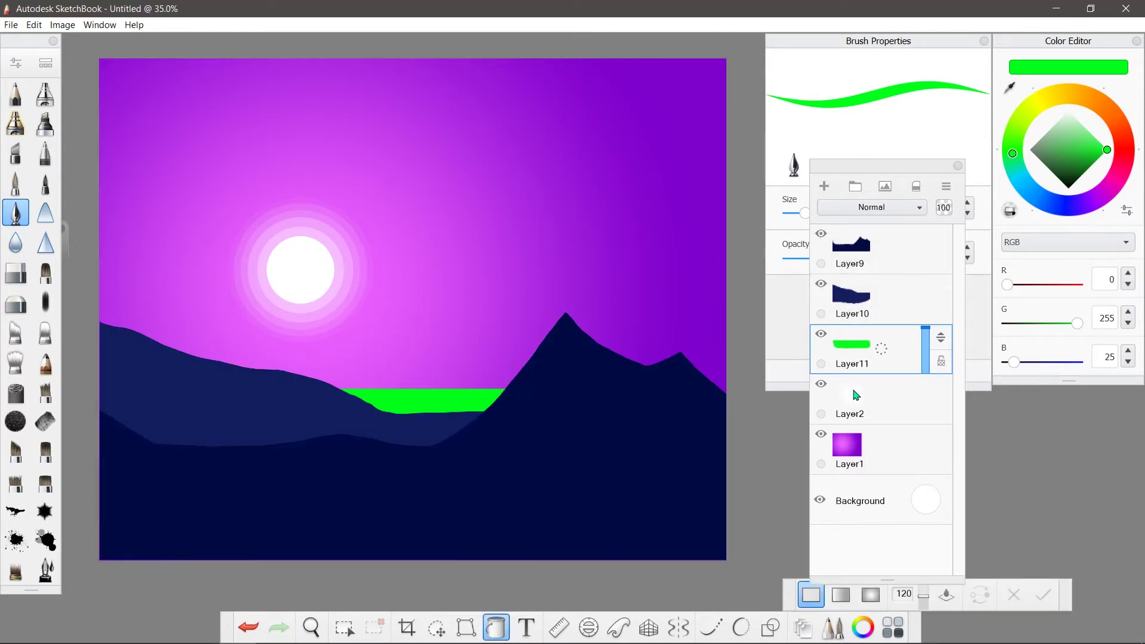
# Step: On a new layer below the lake, lasso a hill and fill it dark green
pyautogui.click(858, 411)
pyautogui.hotkey('ctrl', 'l')
pyautogui.press('m')
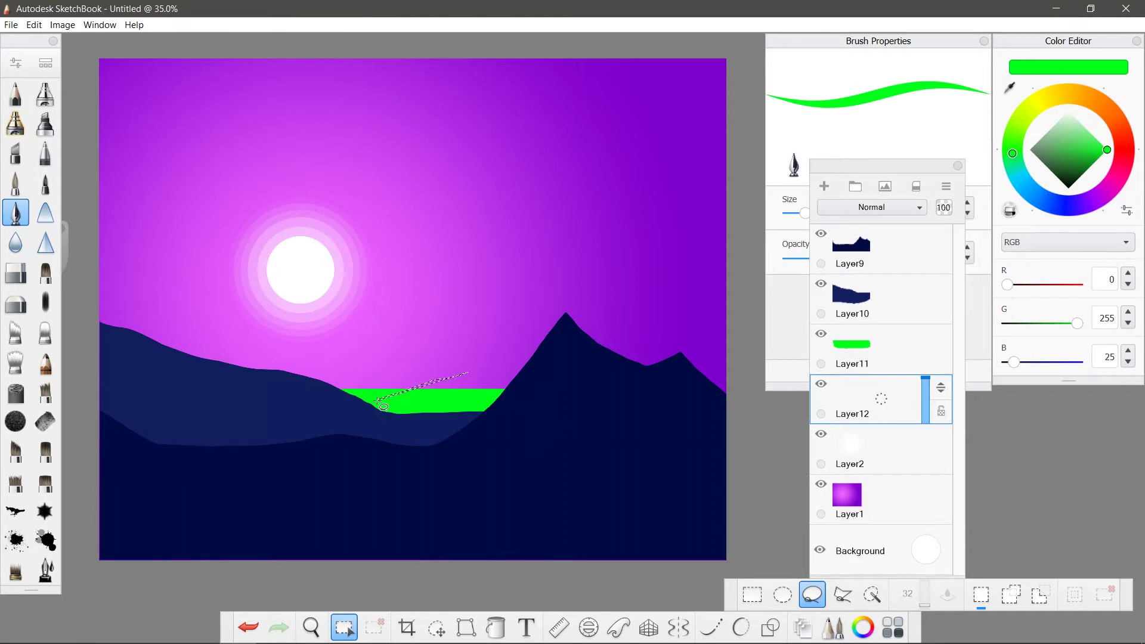
pyautogui.press('f')
pyautogui.click(644, 376)
pyautogui.click(1074, 181)
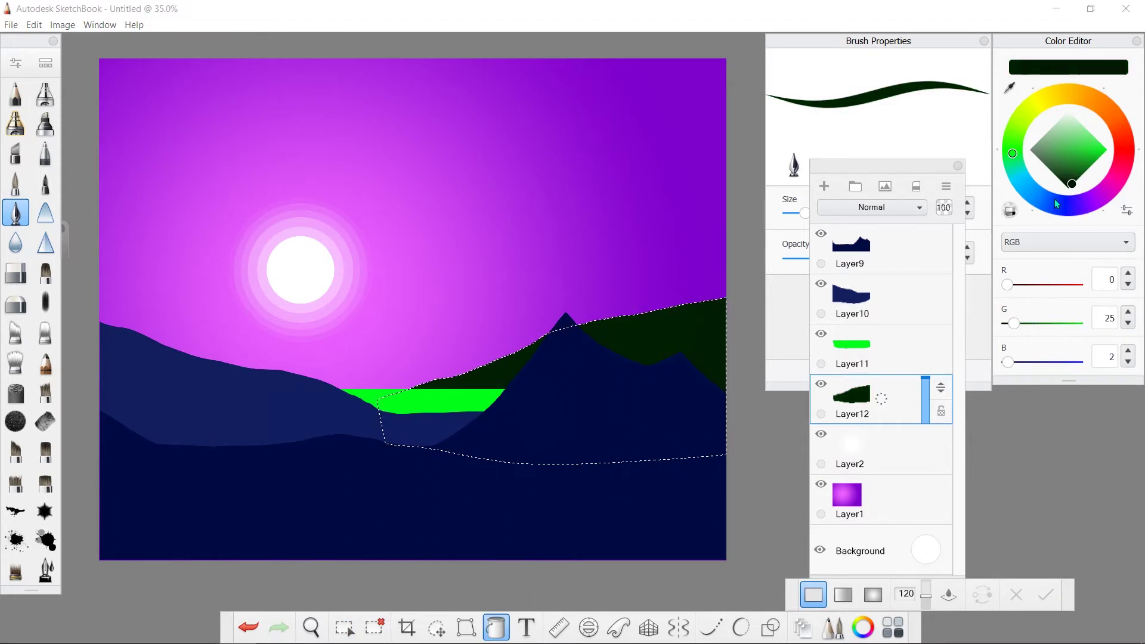
pyautogui.click(664, 352)
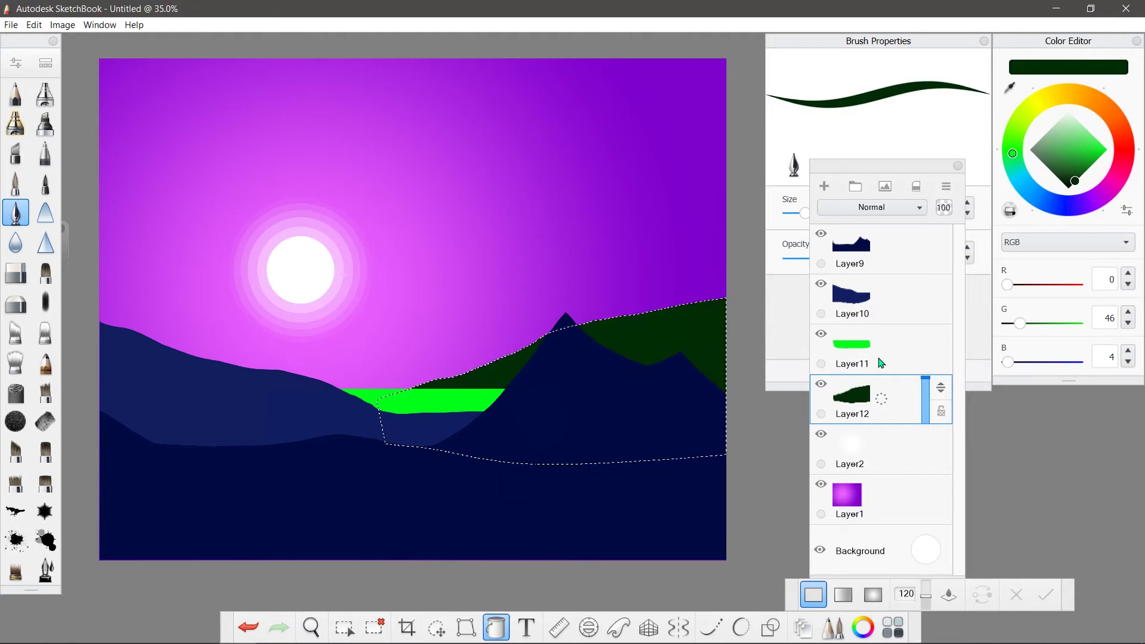
# Step: Add Layer13 for the next mountain and start a freehand selection
pyautogui.click(866, 441)
pyautogui.hotkey('ctrl', 'shift', 'n')
pyautogui.press('m')
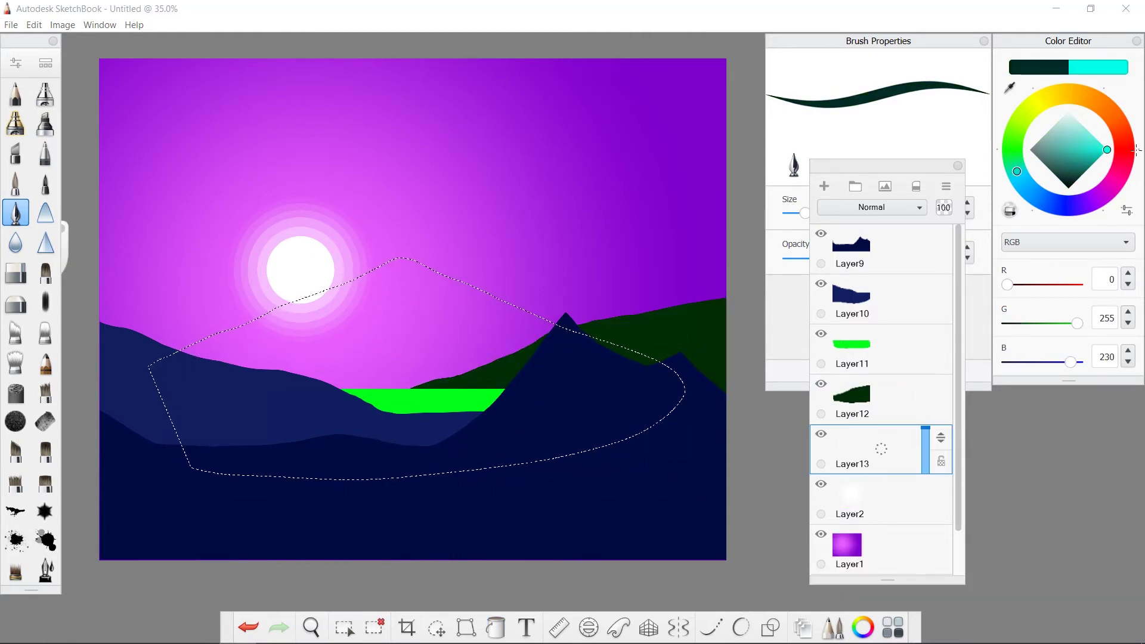
# Step: Fill the first mountain selection bright cyan and move its layer above a new layer
pyautogui.press('f')
pyautogui.click(444, 355)
pyautogui.click(824, 186)
pyautogui.moveTo(931, 502); pyautogui.dragTo(931, 452)
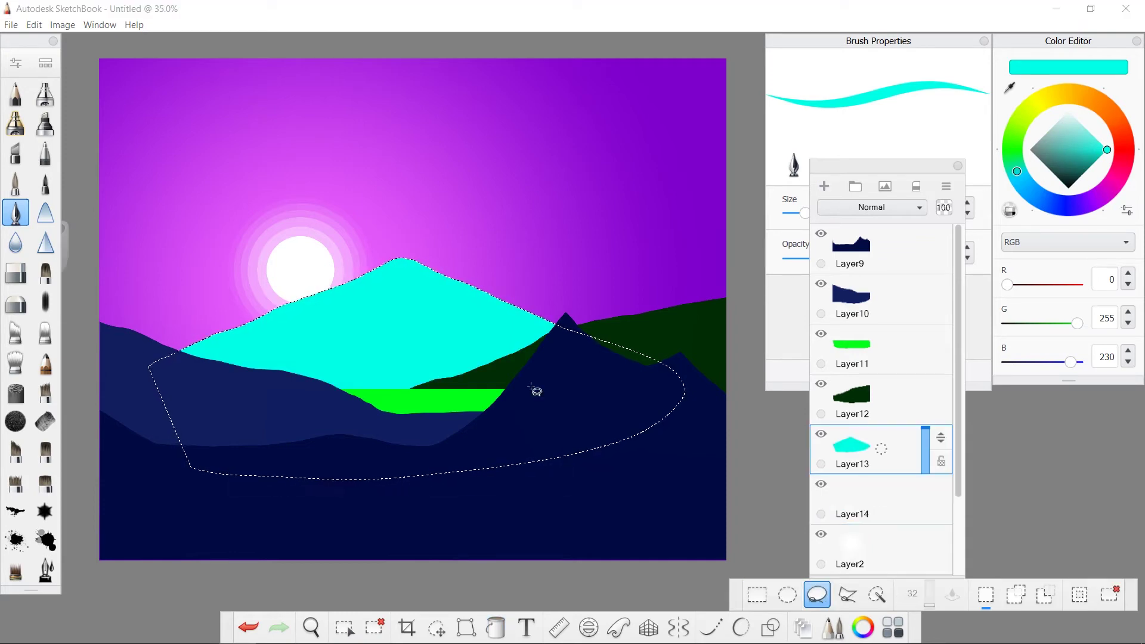
pyautogui.press('m')
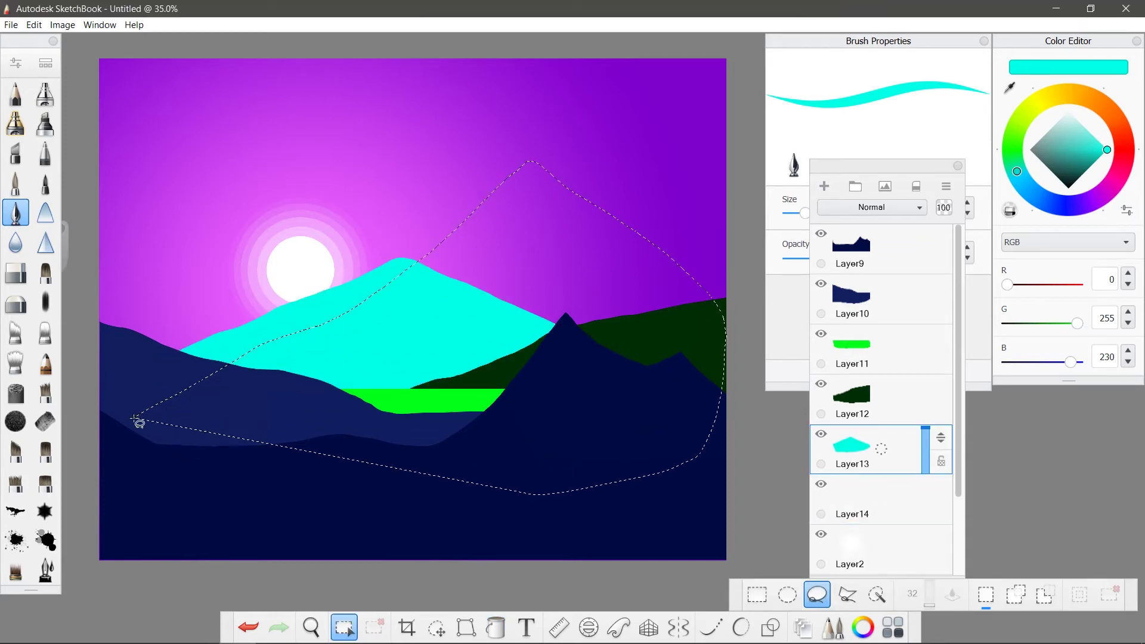
# Step: Fill the tall right peak light cyan on Layer14, redoing the outline after undos
pyautogui.press('f')
pyautogui.click(592, 288)
pyautogui.hotkey('ctrl', 'z')
pyautogui.click(864, 500)
pyautogui.click(635, 355)
pyautogui.hotkey('ctrl', 'z')
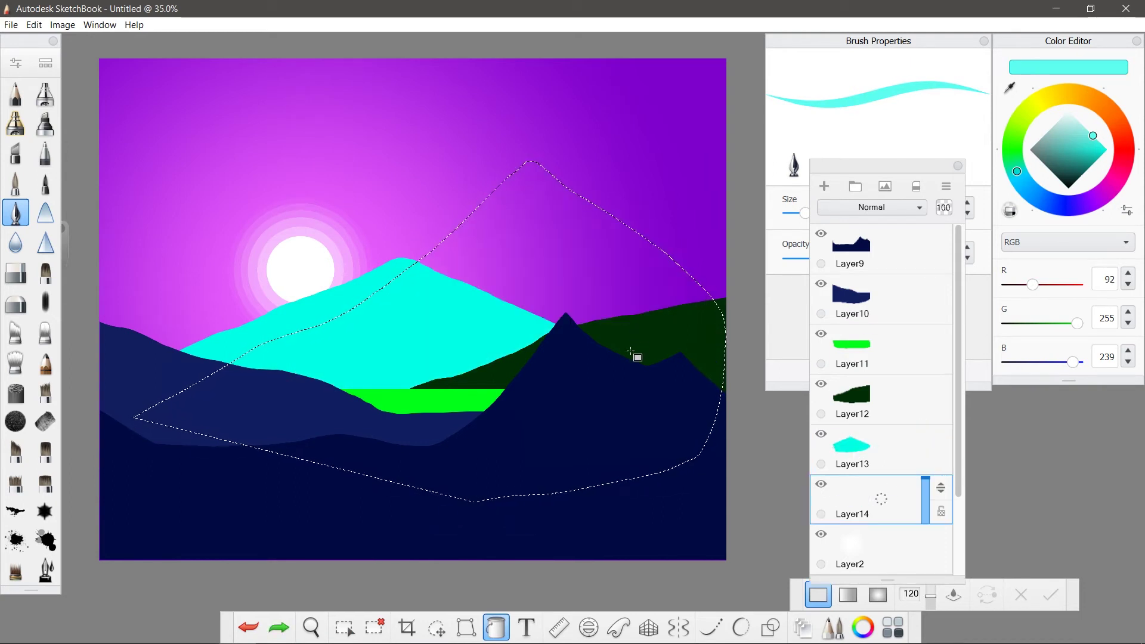
pyautogui.press('m')
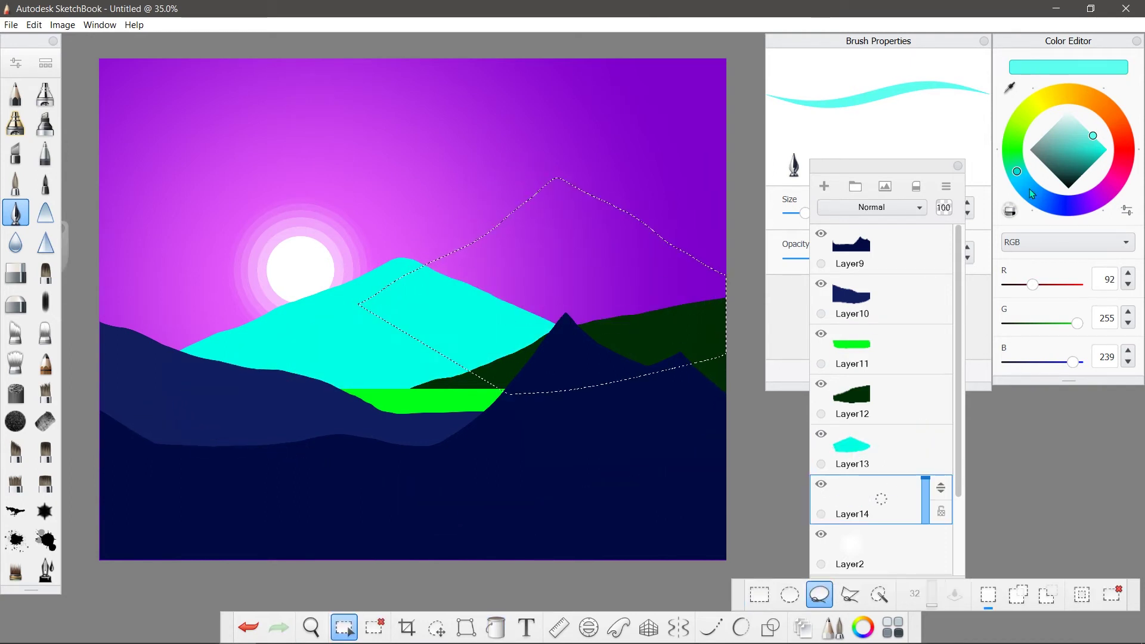
pyautogui.press('f')
pyautogui.click(608, 294)
# Step: On a new layer, outline the left mountain and try a darker teal fill, then undo it
pyautogui.hotkey('ctrl', 'shift', 'n')
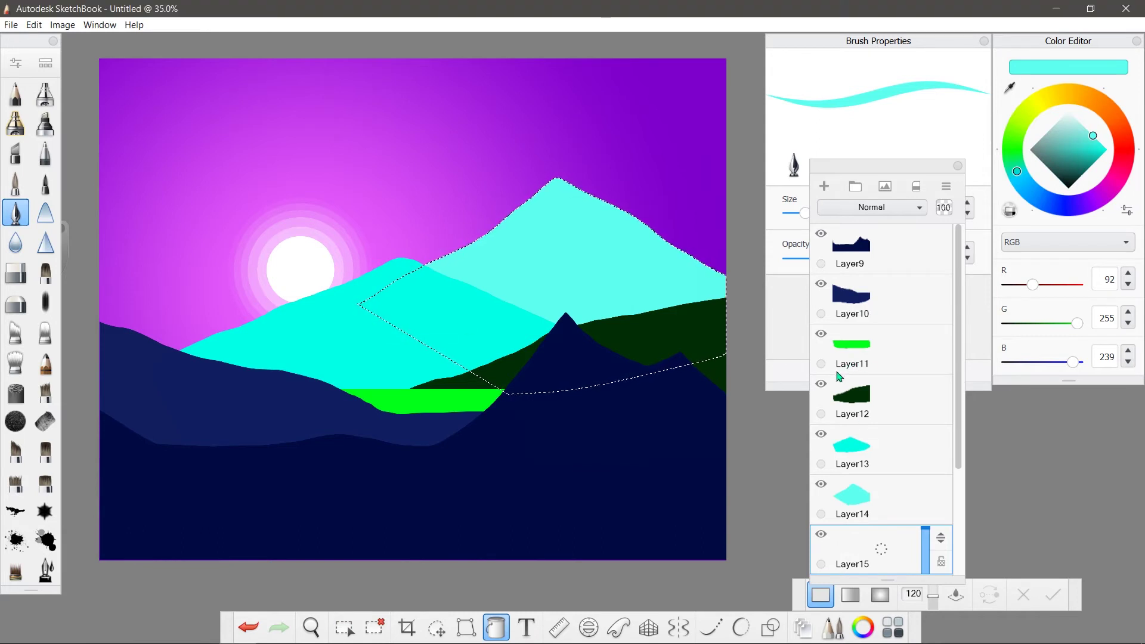
pyautogui.press('m')
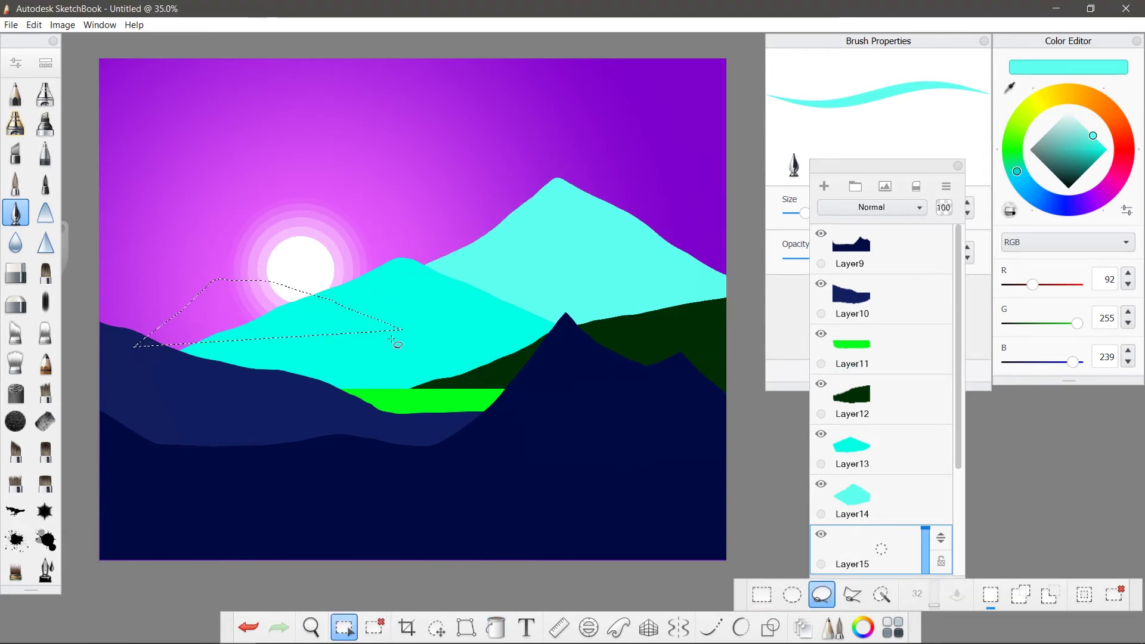
pyautogui.moveTo(108, 347); pyautogui.dragTo(103, 341)
pyautogui.click(1098, 156)
pyautogui.press('f')
pyautogui.click(372, 370)
pyautogui.hotkey('ctrl', 'z')
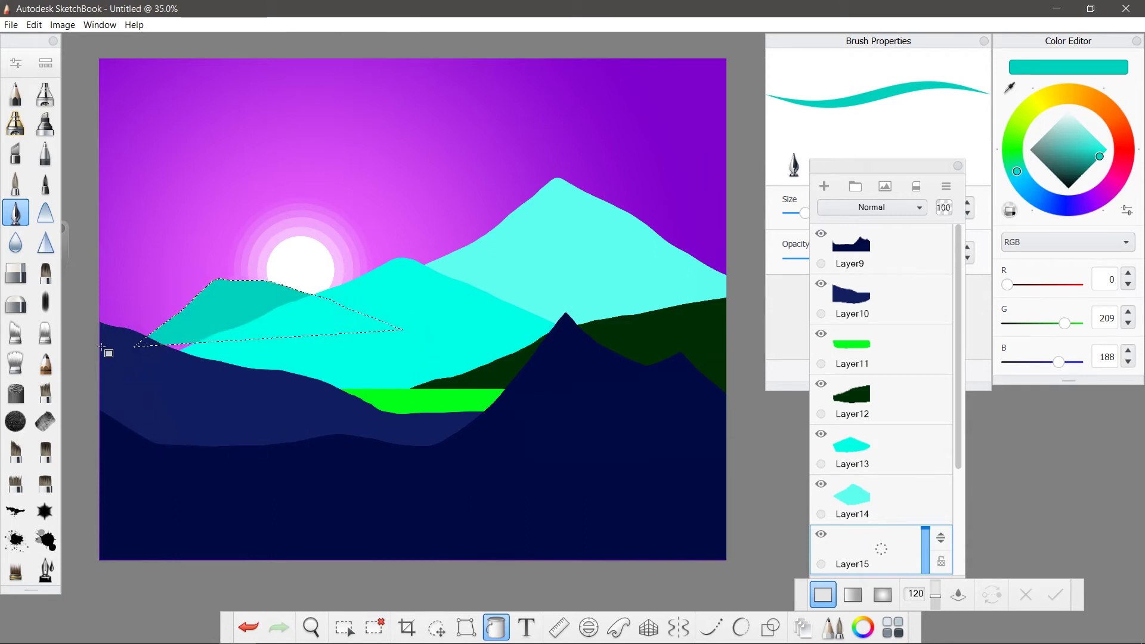
# Step: Redraw the left mountain outline and fill it teal
pyautogui.press('m')
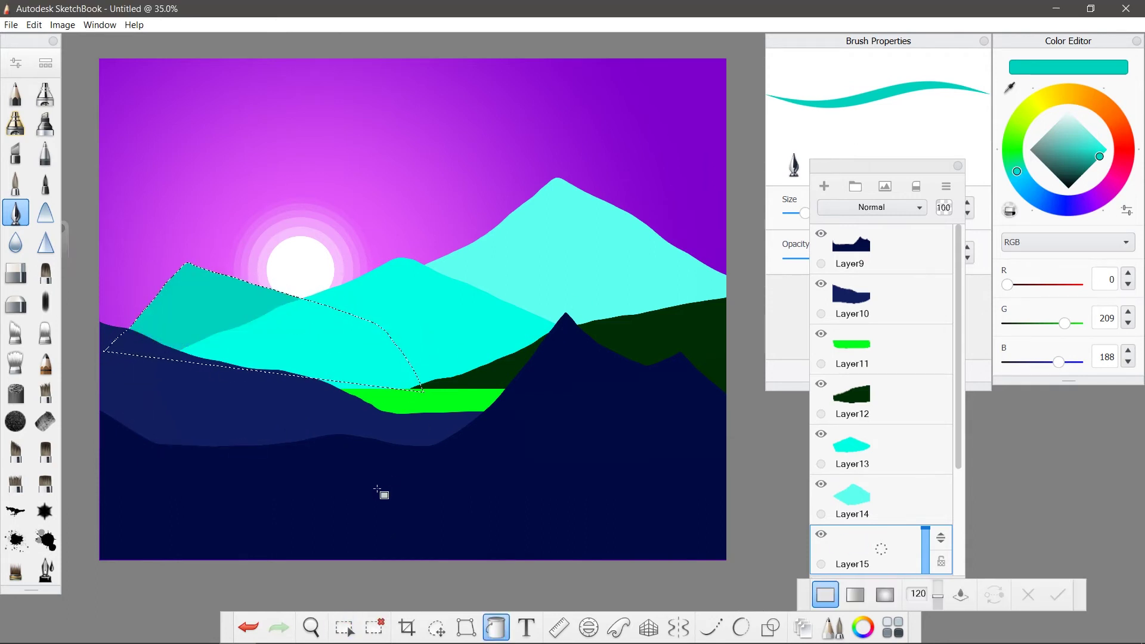
pyautogui.moveTo(113, 320); pyautogui.dragTo(79, 347)
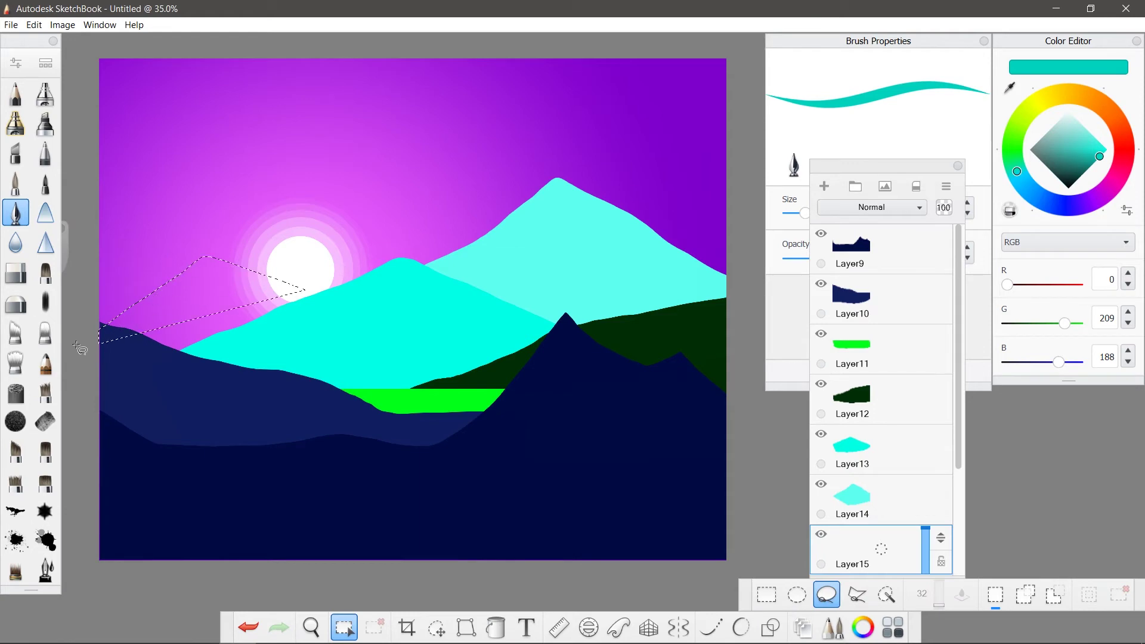
pyautogui.press('Escape')
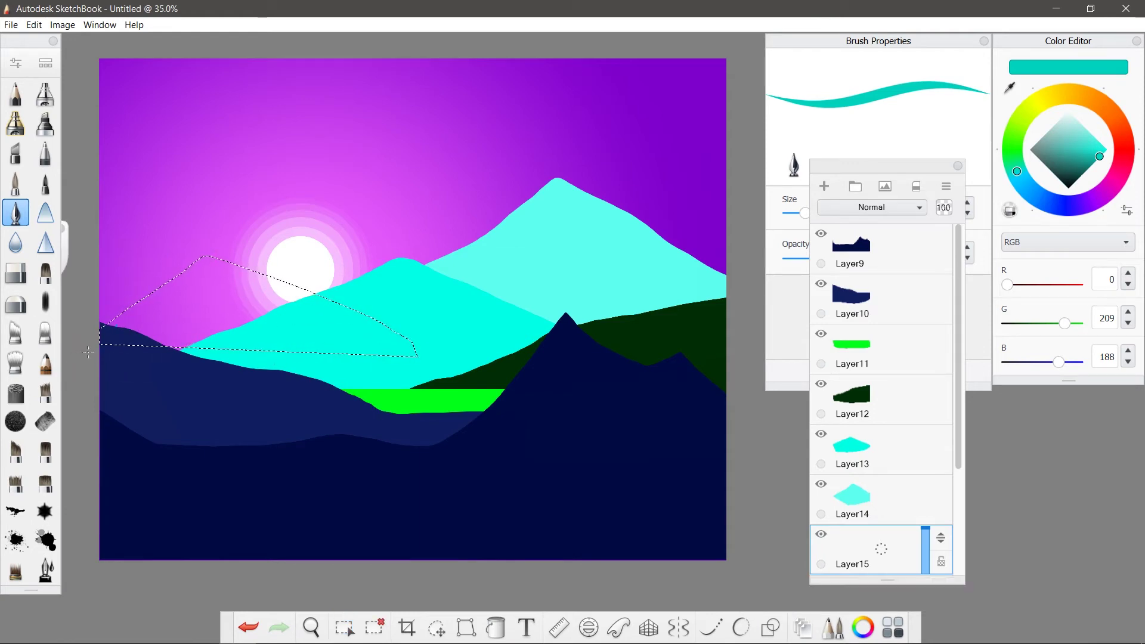
pyautogui.press('m')
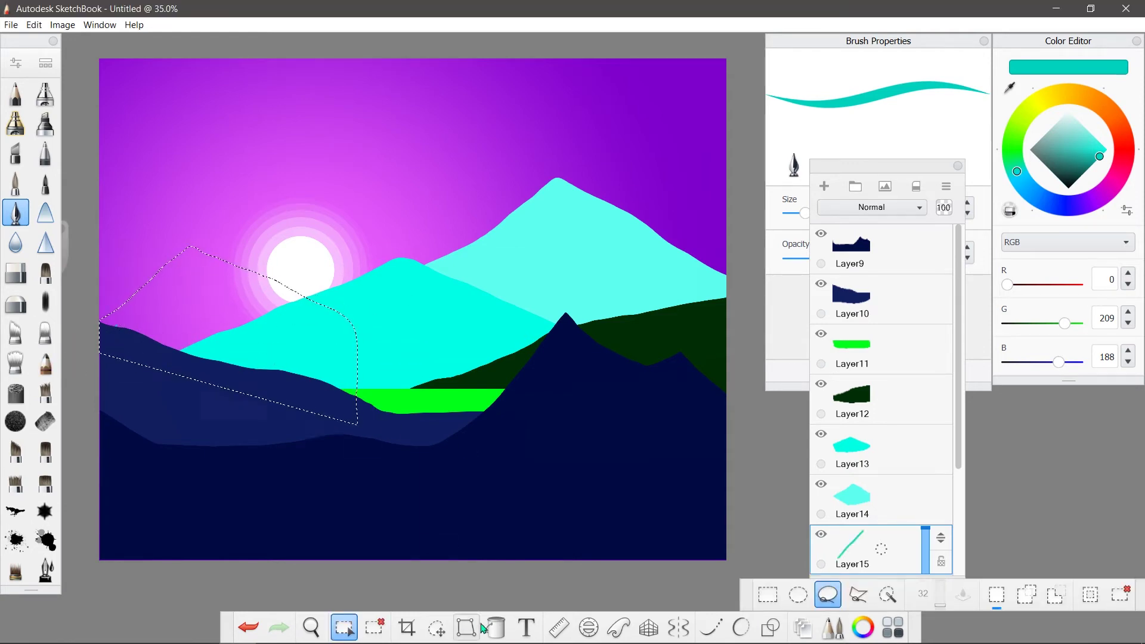
pyautogui.press('f')
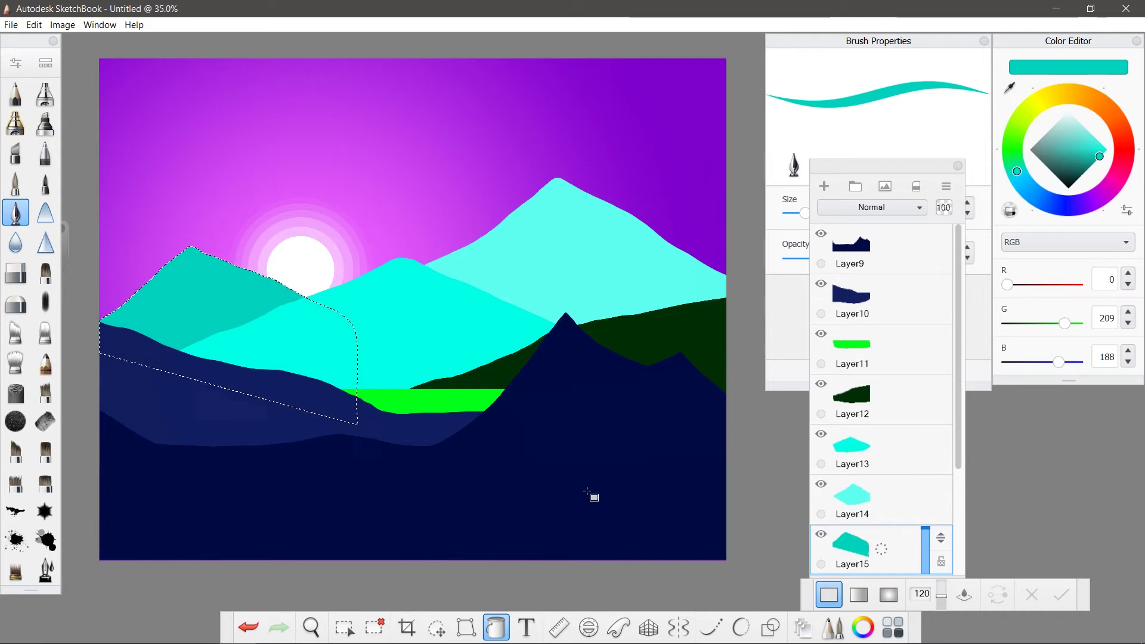
pyautogui.click(15, 183)
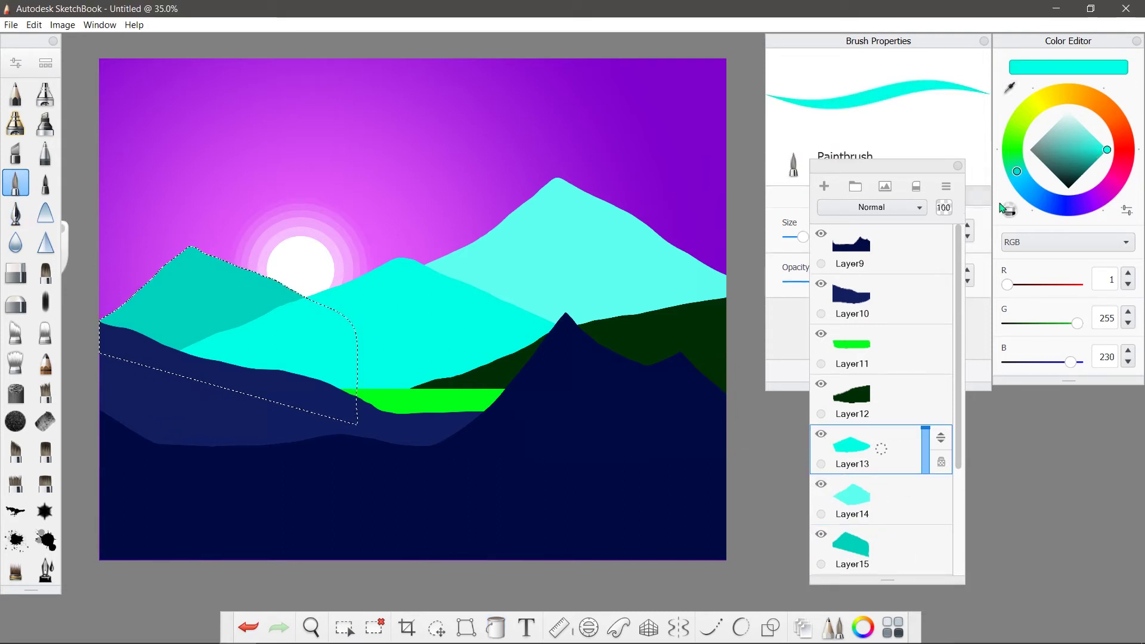
# Step: Fill the right sides of the middle mountain and the tall peak with darker teal
pyautogui.moveTo(1106, 152); pyautogui.dragTo(1089, 166)
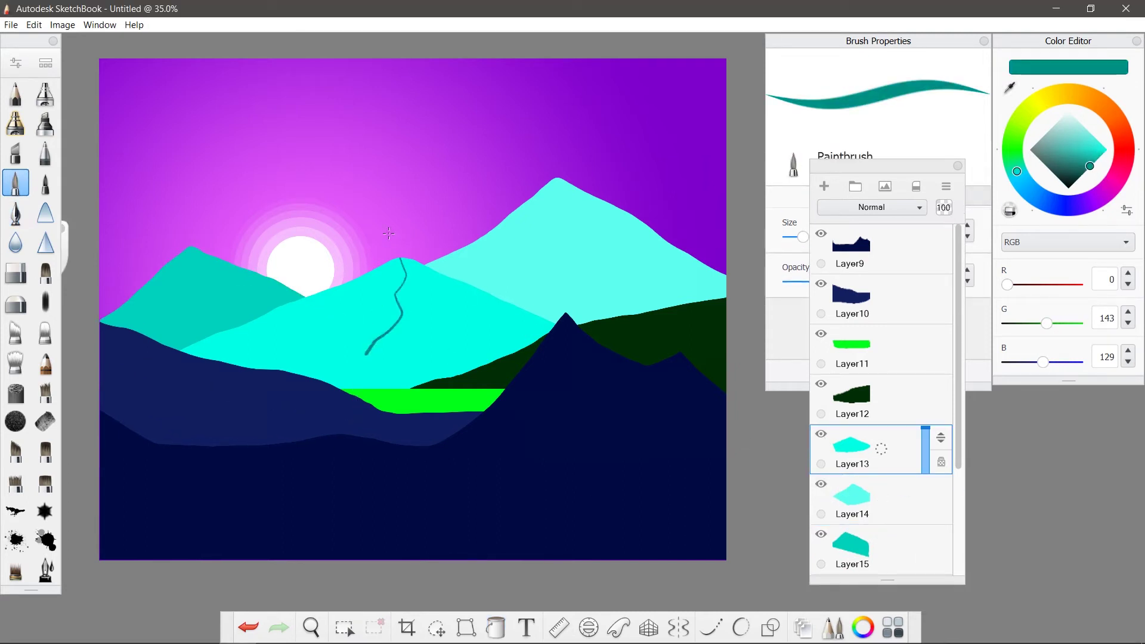
pyautogui.press('f')
pyautogui.click(434, 358)
pyautogui.click(853, 500)
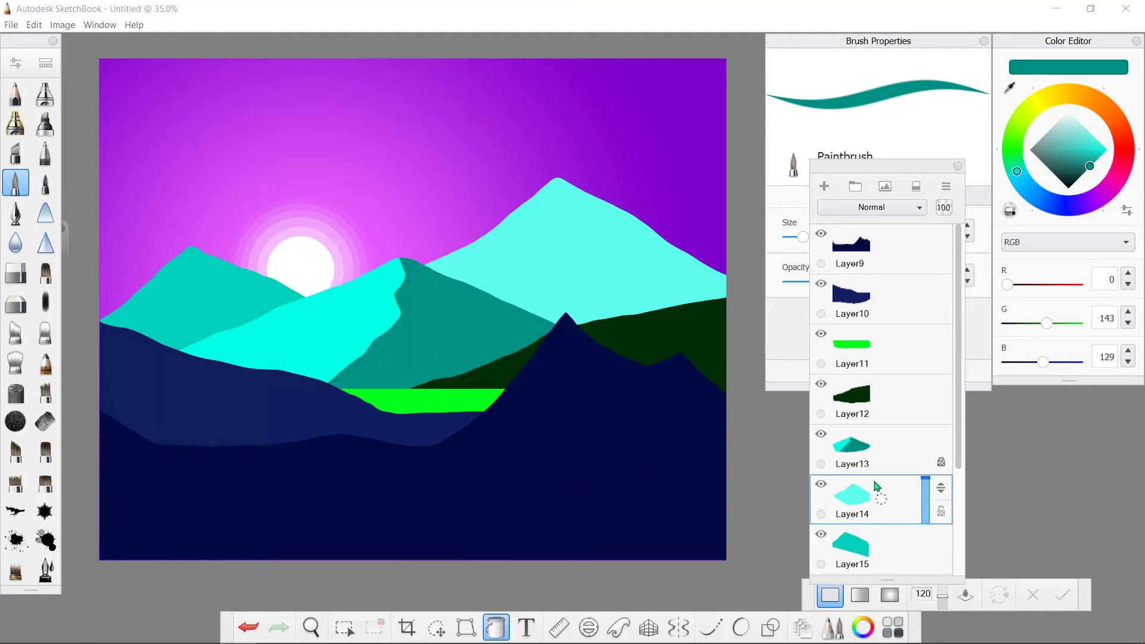
pyautogui.press('b')
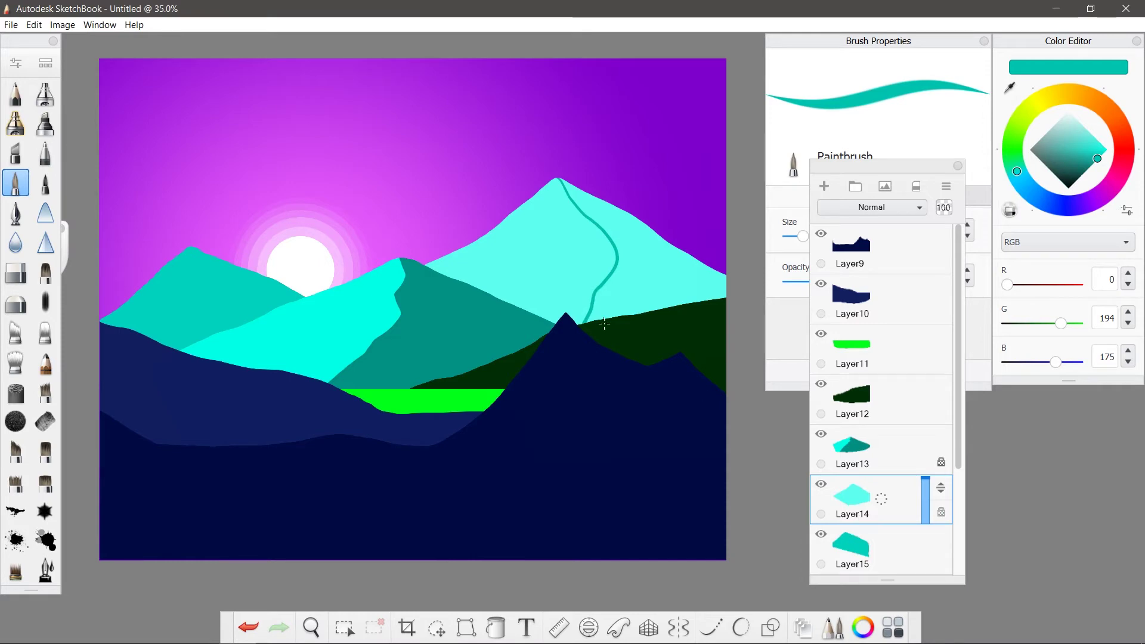
pyautogui.press('f')
pyautogui.click(661, 283)
pyautogui.moveTo(670, 296); pyautogui.dragTo(613, 294)
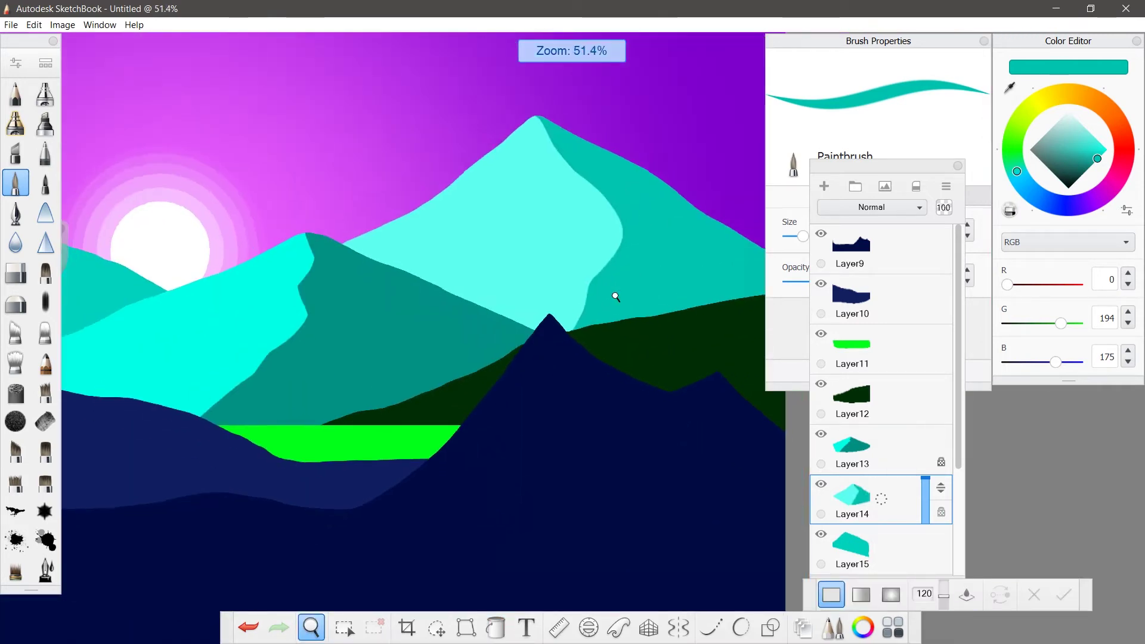
pyautogui.moveTo(378, 332); pyautogui.dragTo(320, 392)
pyautogui.click(1085, 172)
pyautogui.moveTo(1089, 177); pyautogui.dragTo(1090, 165)
# Step: Make the left mountain's layer active and hide the other six landscape layers
pyautogui.click(853, 548)
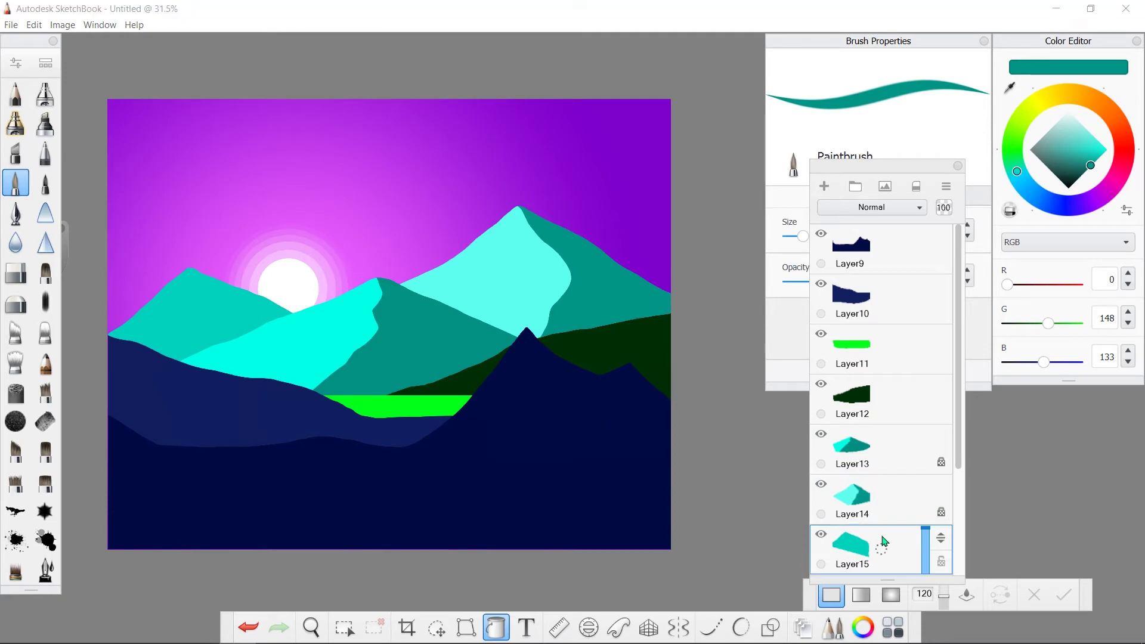
pyautogui.click(16, 182)
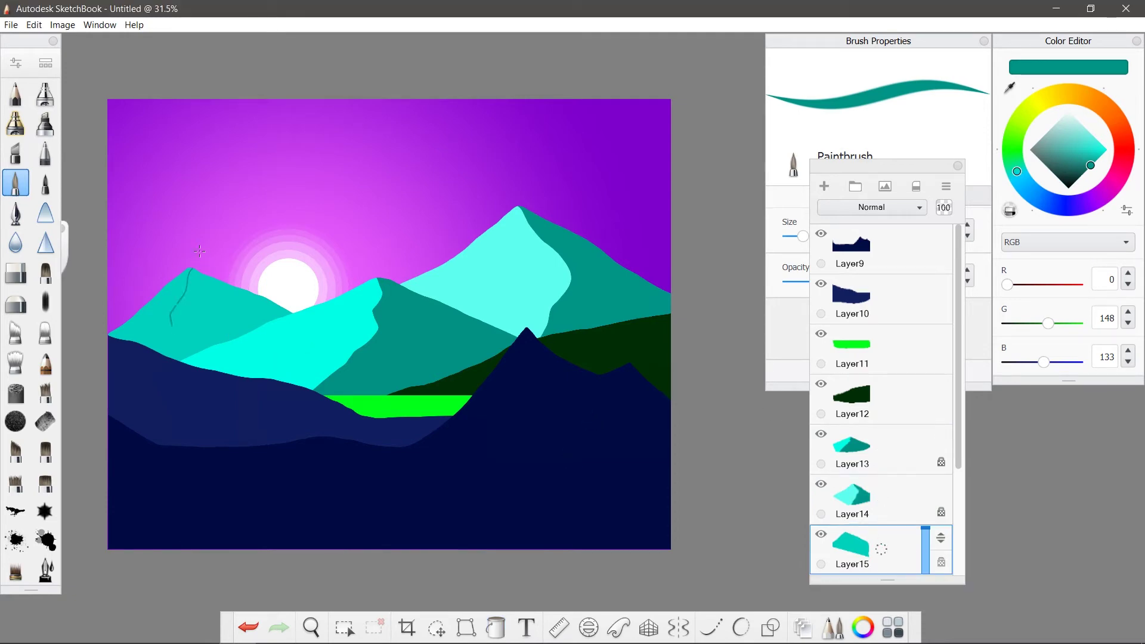
pyautogui.scroll(5, 201, 353)
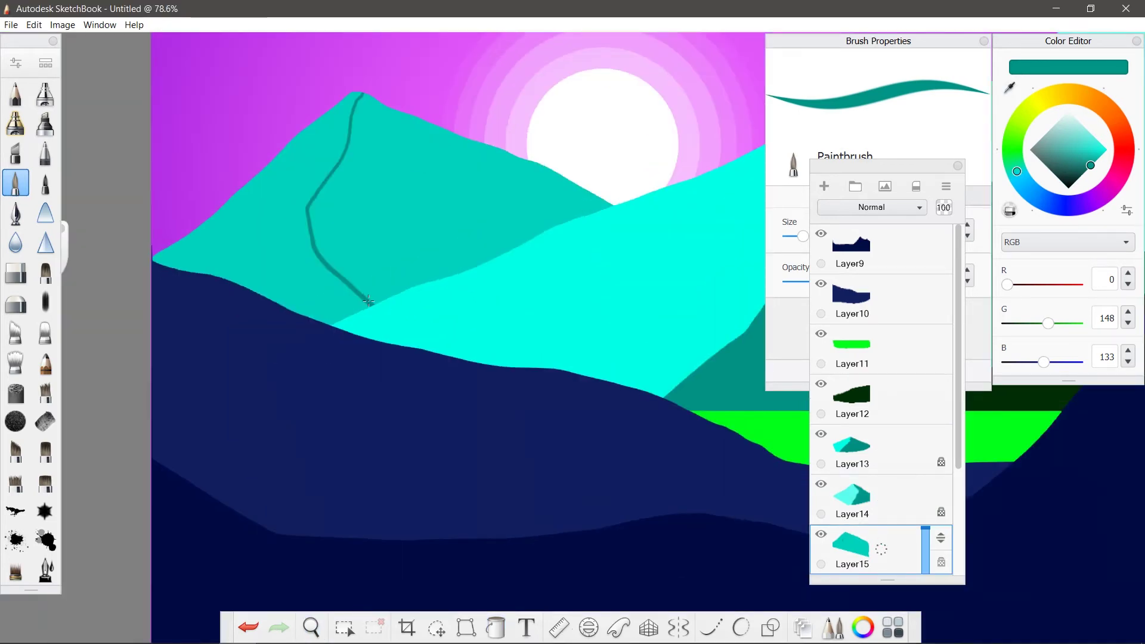
pyautogui.press('f')
pyautogui.click(821, 384)
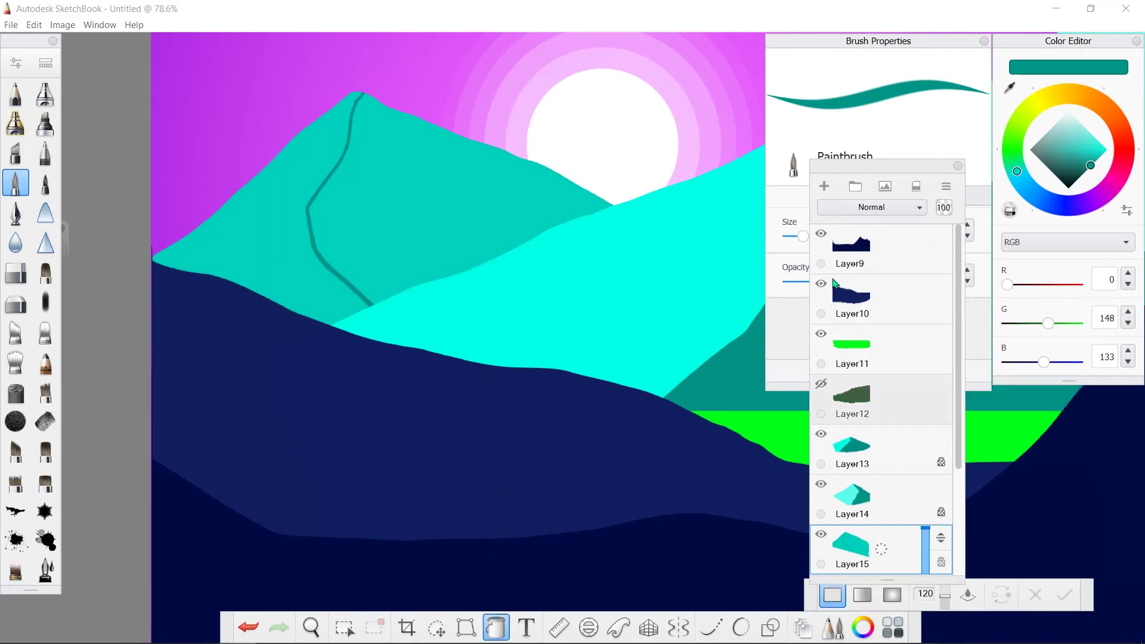
pyautogui.click(820, 233)
pyautogui.click(820, 283)
pyautogui.click(821, 434)
pyautogui.click(820, 484)
pyautogui.click(820, 333)
# Step: Extend the left mountain's shading line and try filling its side, undoing unwanted fills
pyautogui.press('b')
pyautogui.moveTo(408, 378)
pyautogui.mouseDown()
pyautogui.moveTo(391, 323)
pyautogui.moveTo(394, 394)
pyautogui.mouseUp()
pyautogui.press('f')
pyautogui.click(378, 374)
pyautogui.hotkey('ctrl', 'z')
pyautogui.press('b')
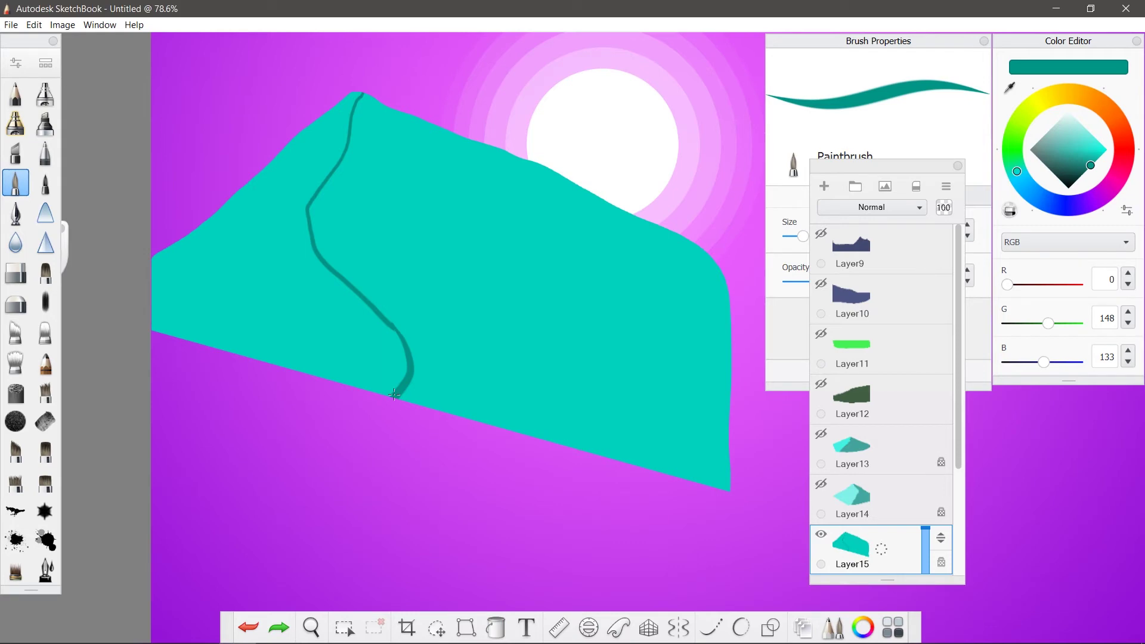
pyautogui.press('f')
pyautogui.click(319, 350)
pyautogui.hotkey('ctrl', 'z')
pyautogui.keyDown('alt'); pyautogui.click(422, 316); pyautogui.keyUp('alt')
pyautogui.click(422, 317)
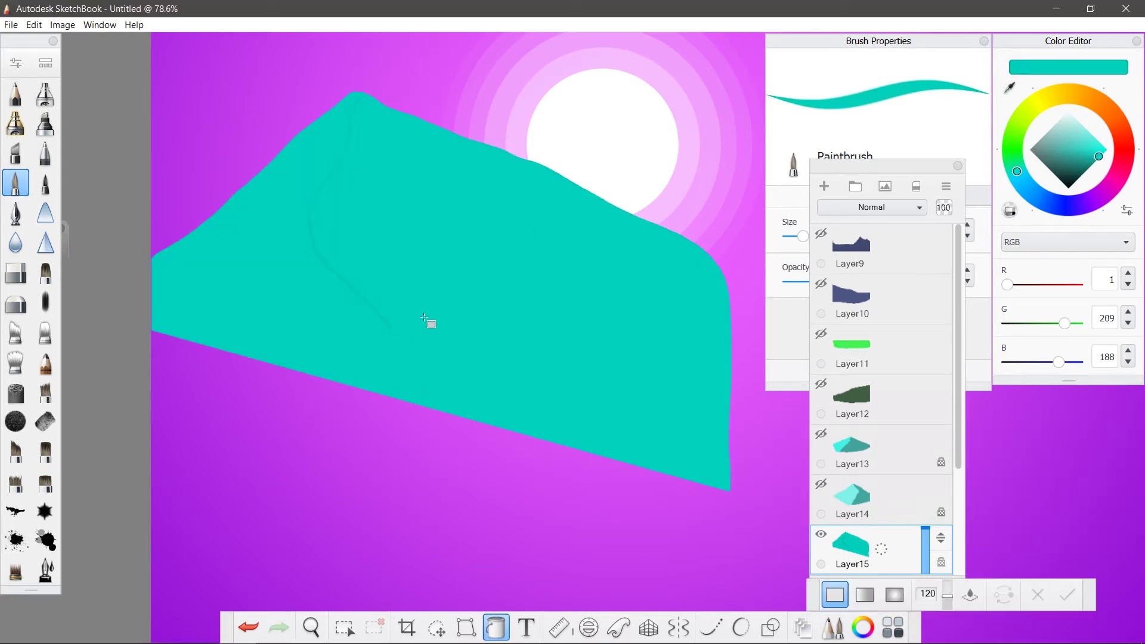
# Step: Redraw a dark teal dividing line down the left mountain and fill one side
pyautogui.press('b')
pyautogui.keyDown('alt'); pyautogui.click(351, 72); pyautogui.keyUp('alt')
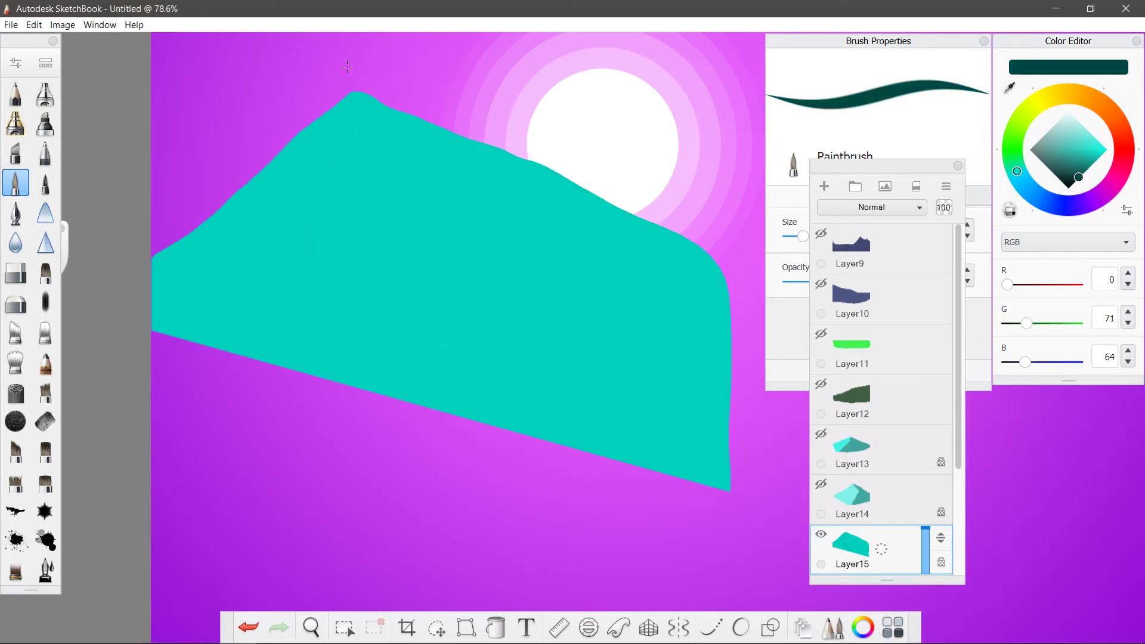
pyautogui.hotkey('ctrl', 'z')
pyautogui.moveTo(325, 218); pyautogui.dragTo(408, 396)
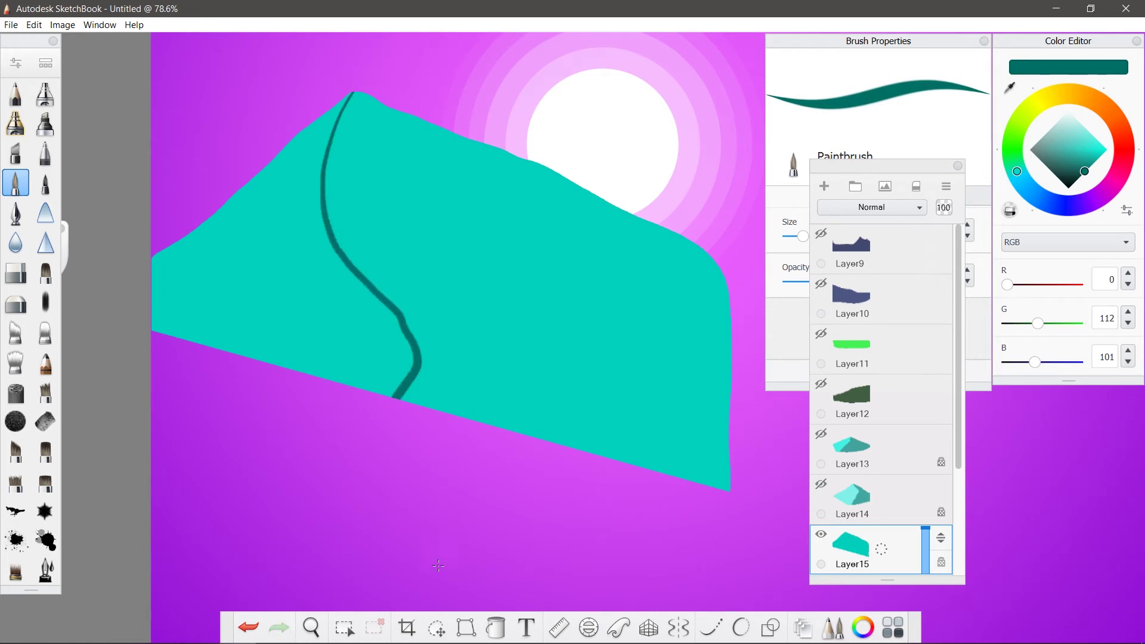
pyautogui.press('f')
pyautogui.click(353, 320)
# Step: Make all the hidden landscape layers, Layer9 through Layer14, visible again
pyautogui.scroll(-5, 342, 405)
pyautogui.click(821, 233)
pyautogui.click(821, 283)
pyautogui.click(821, 334)
pyautogui.click(821, 384)
pyautogui.click(820, 433)
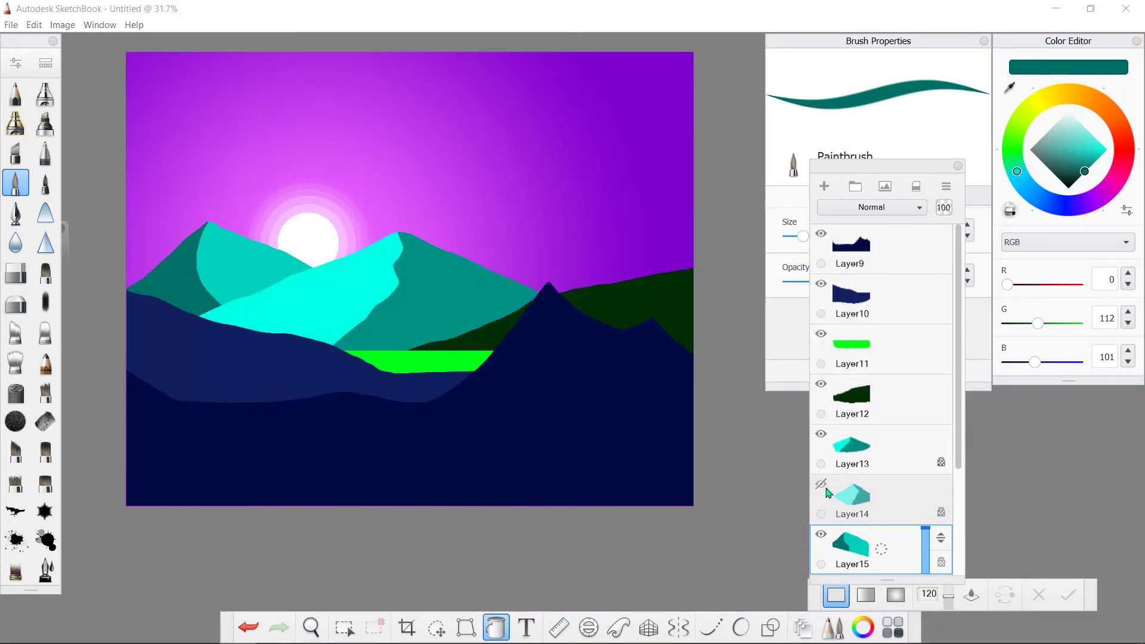
pyautogui.click(821, 483)
pyautogui.click(858, 396)
# Step: Shift the Layer13 and Layer14 mountains lower, then reposition Layer15 and the sun
pyautogui.press('f')
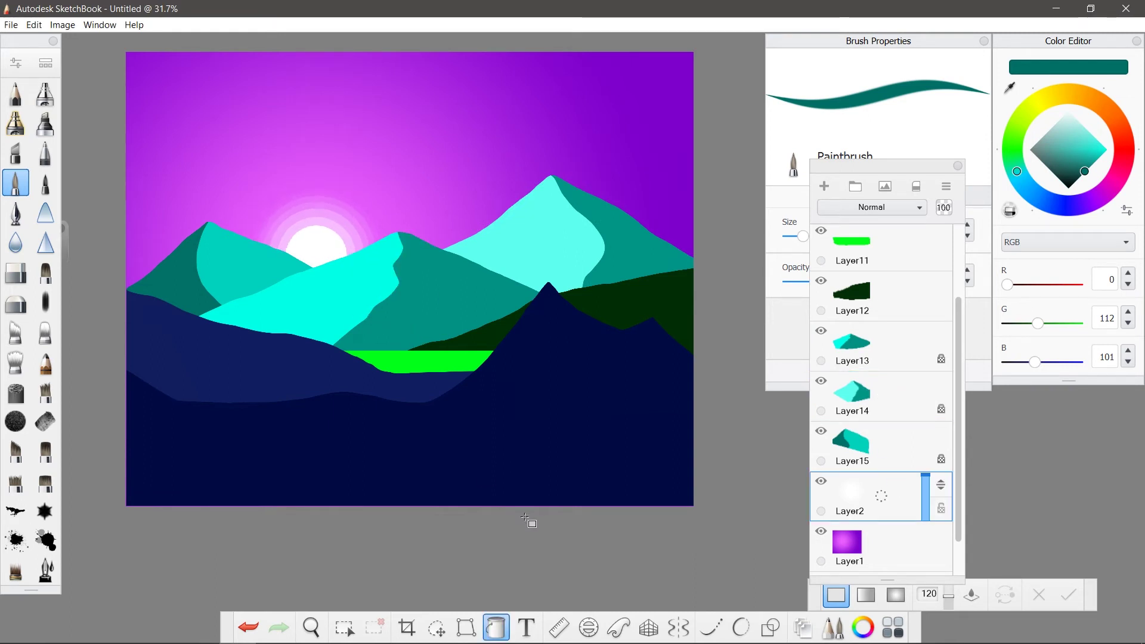
pyautogui.scroll(2, 876, 417)
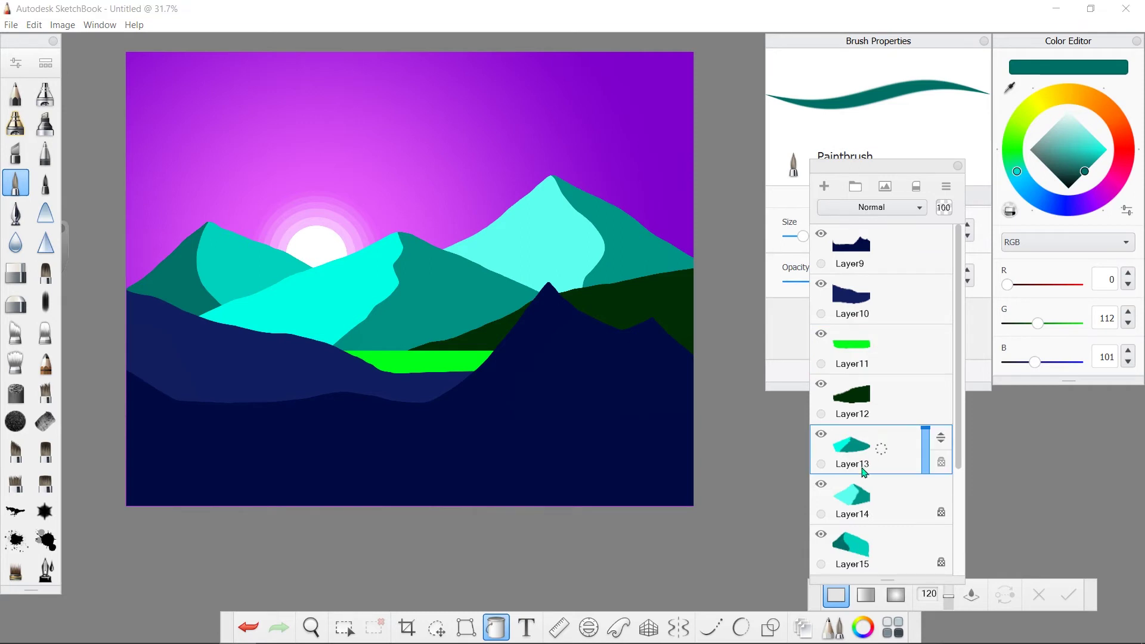
pyautogui.click(852, 494)
pyautogui.moveTo(507, 461)
pyautogui.mouseDown()
pyautogui.moveTo(511, 470)
pyautogui.moveTo(465, 469)
pyautogui.mouseUp()
pyautogui.click(884, 507)
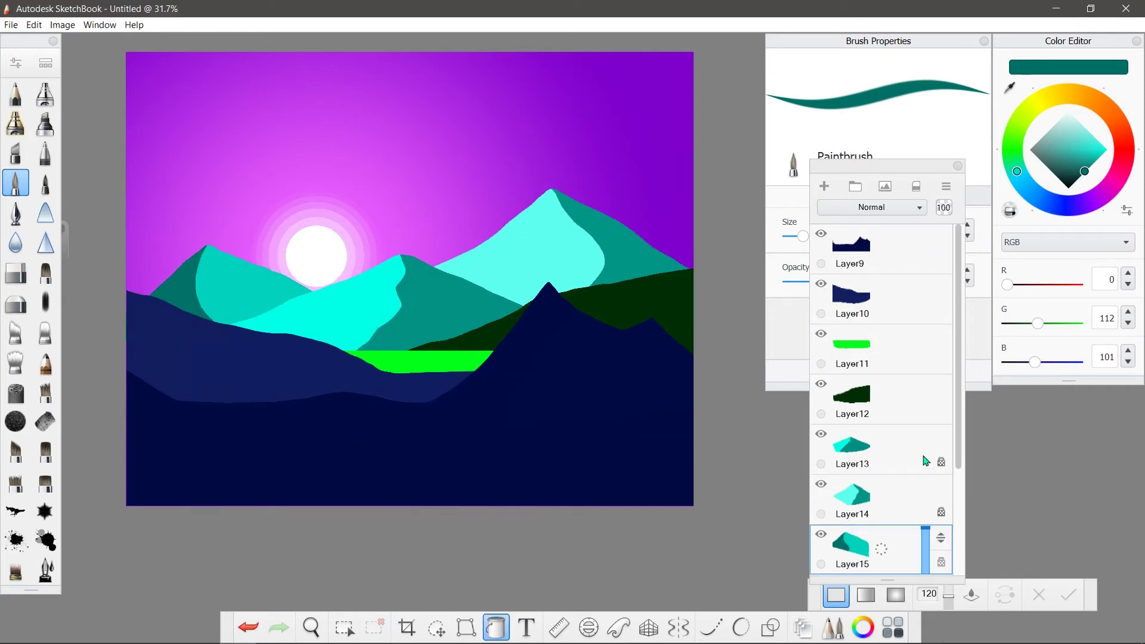
pyautogui.moveTo(690, 472); pyautogui.dragTo(692, 488)
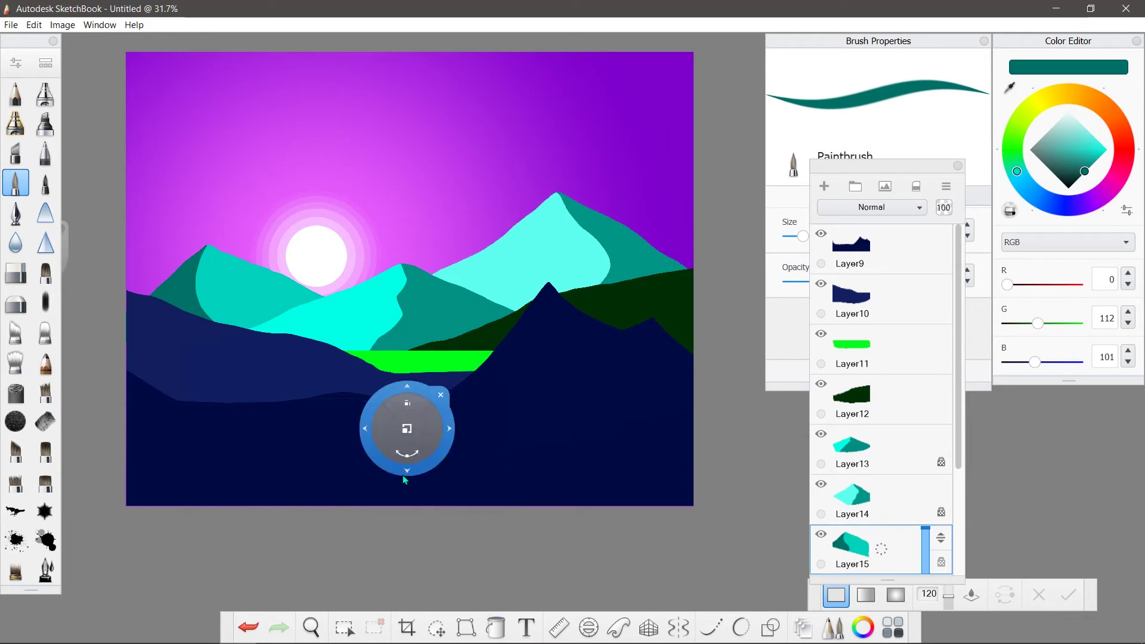
pyautogui.click(894, 546)
pyautogui.scroll(-2, 951, 512)
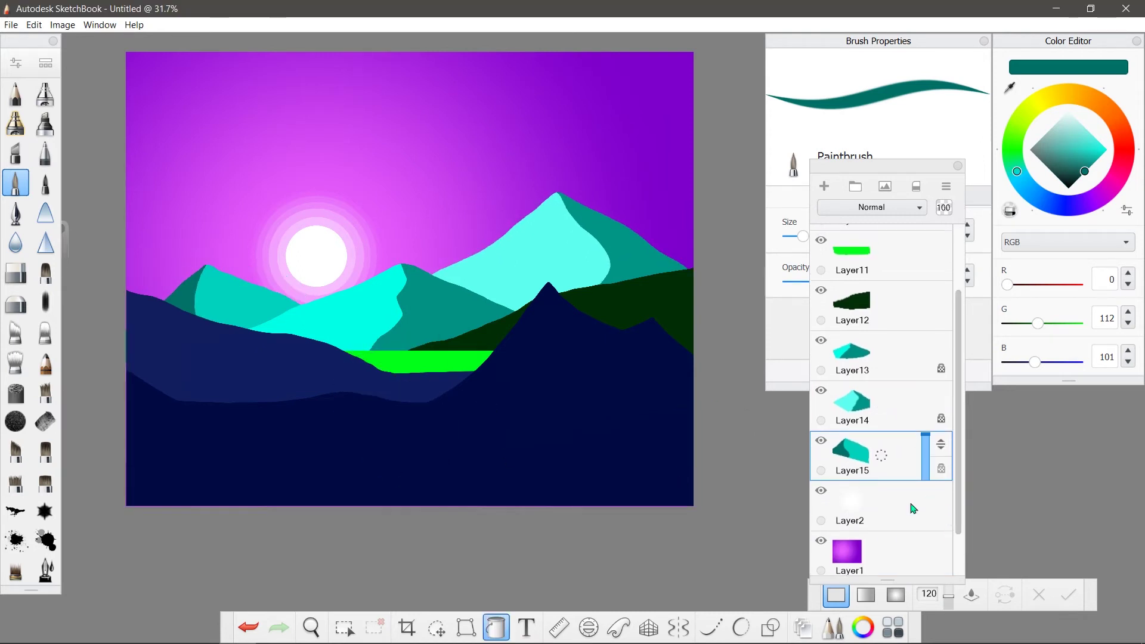
pyautogui.hotkey('ctrl', 'z')
pyautogui.hotkey('ctrl', 'z')
pyautogui.press('f')
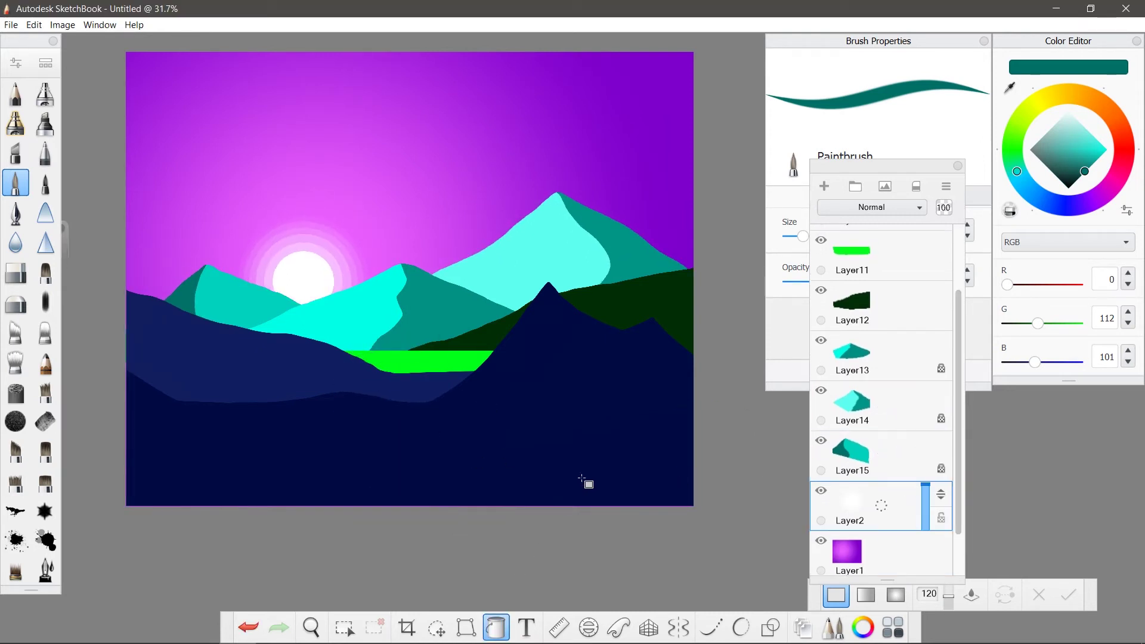
pyautogui.scroll(3, 560, 331)
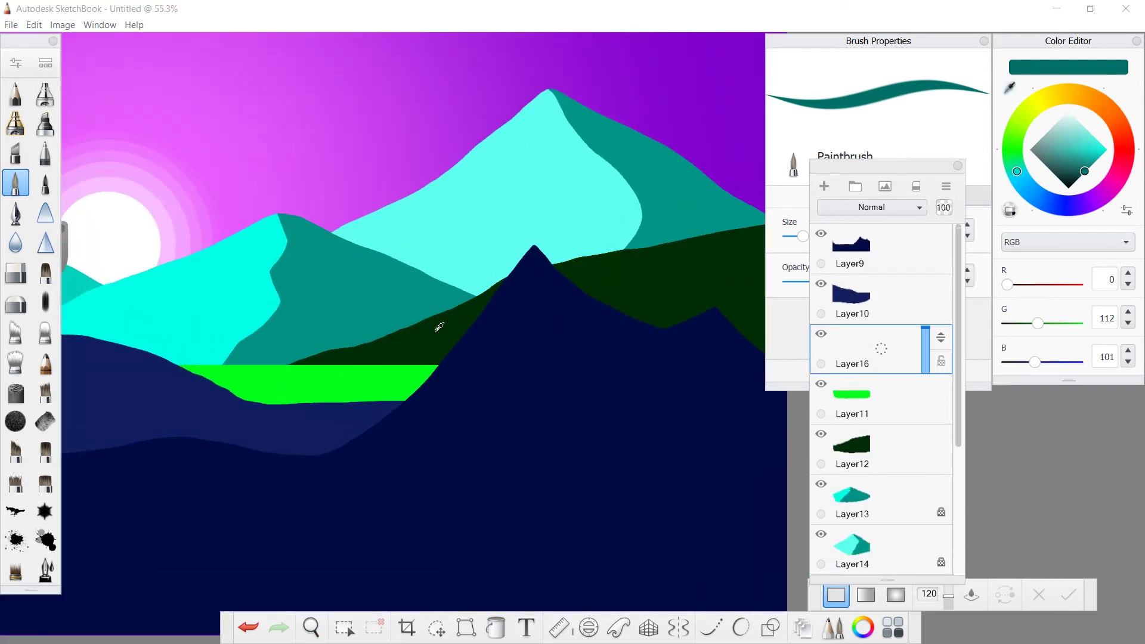
# Step: Airbrush a bright green glow over the slope above the lake and set Layer11 opacity to 100
pyautogui.keyDown('alt'); pyautogui.click(333, 382); pyautogui.keyUp('alt')
pyautogui.click(45, 94)
pyautogui.moveTo(453, 325); pyautogui.dragTo(210, 385)
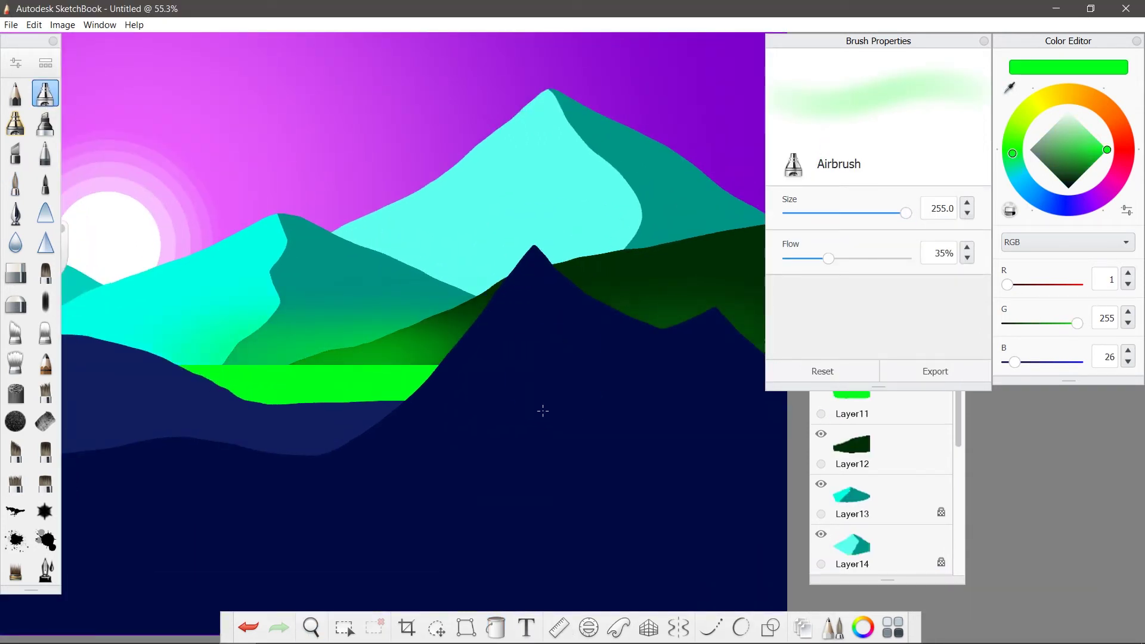
pyautogui.scroll(-3, 579, 374)
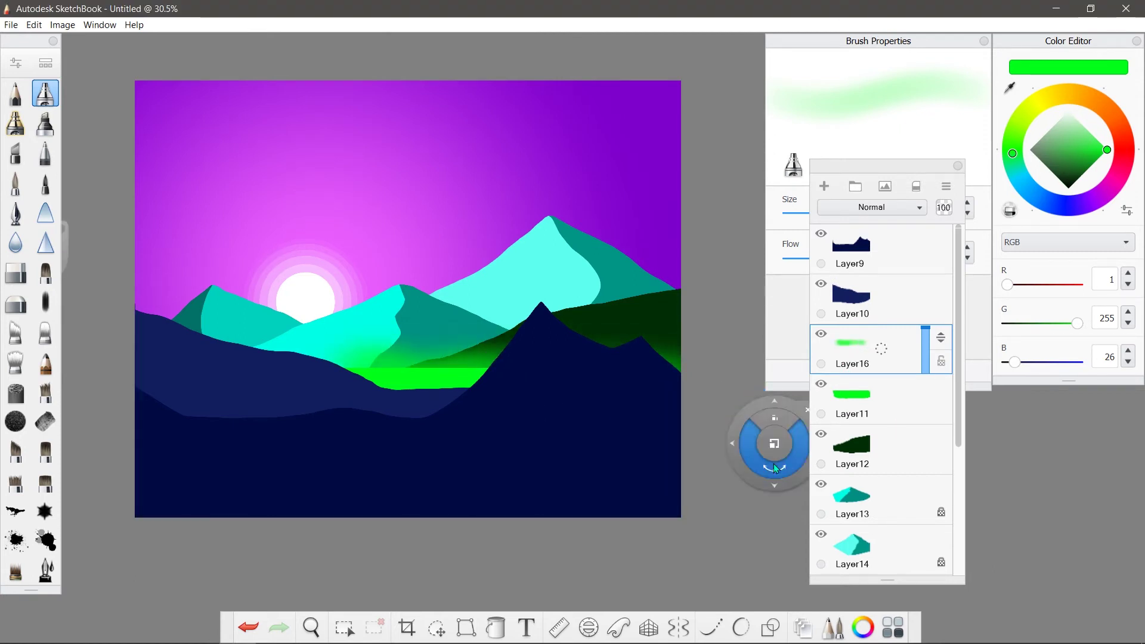
pyautogui.scroll(1, 524, 363)
pyautogui.click(850, 396)
pyautogui.moveTo(556, 447); pyautogui.dragTo(571, 494)
# Step: On a new layer, spray a soft cyan glow over the hills and move it below the dark green slope
pyautogui.hotkey('ctrl', 'shift', 'n')
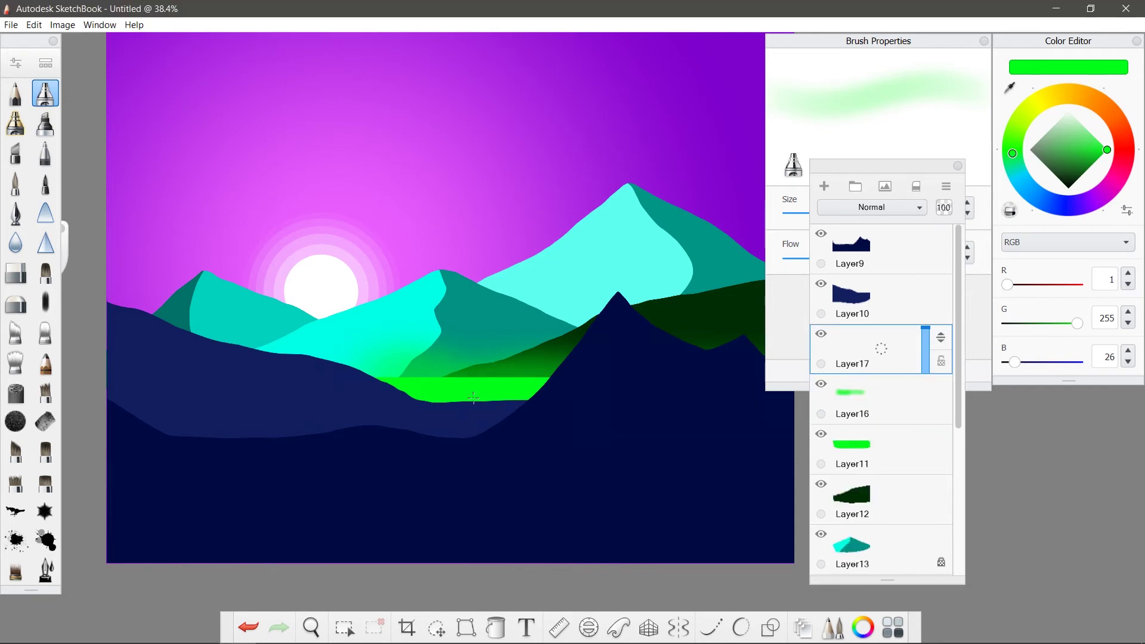
pyautogui.scroll(-1, 433, 370)
pyautogui.moveTo(412, 381); pyautogui.dragTo(667, 322)
pyautogui.moveTo(590, 316); pyautogui.dragTo(697, 334)
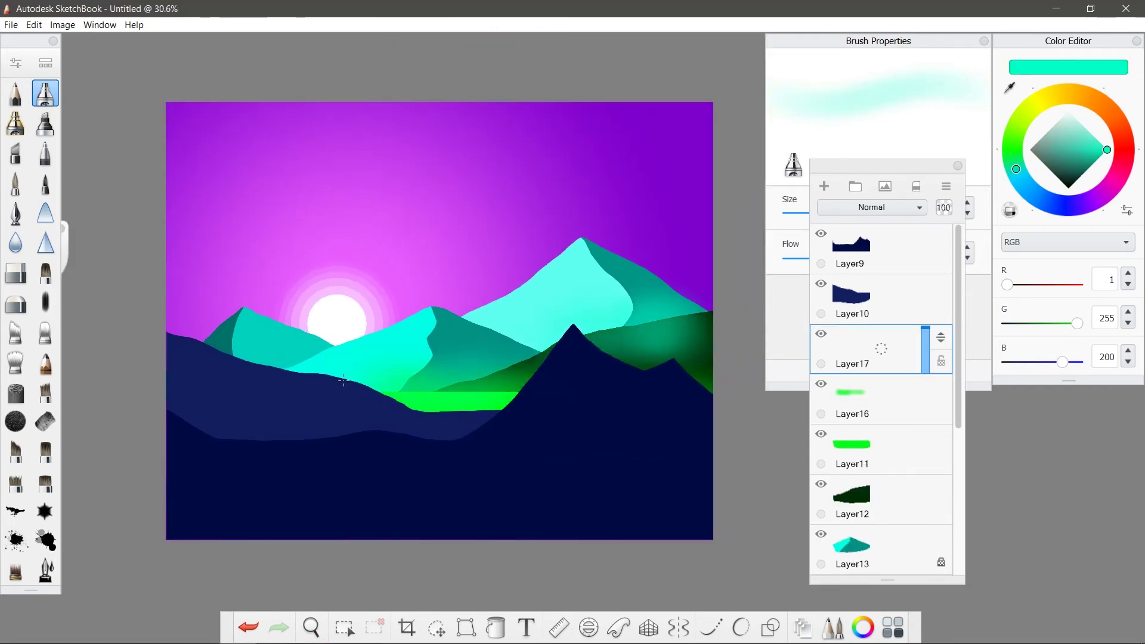
pyautogui.click(930, 489)
pyautogui.moveTo(918, 358)
pyautogui.mouseDown()
pyautogui.moveTo(871, 501)
pyautogui.moveTo(925, 502)
pyautogui.mouseUp()
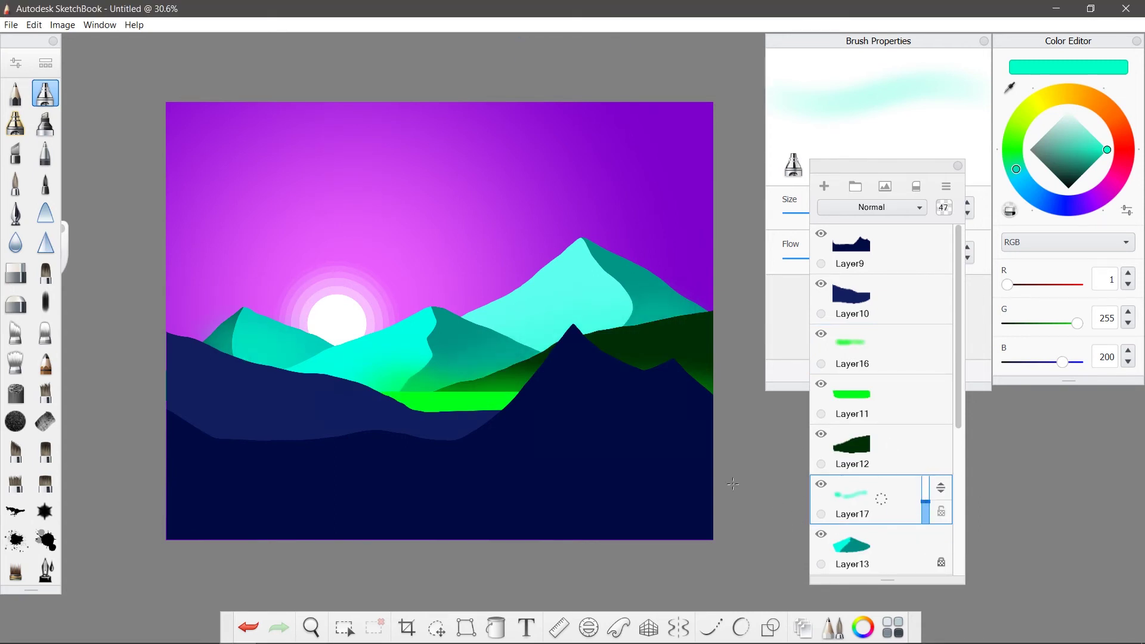
pyautogui.keyDown('alt'); pyautogui.click(276, 396); pyautogui.keyUp('alt')
pyautogui.scroll(3, 423, 406)
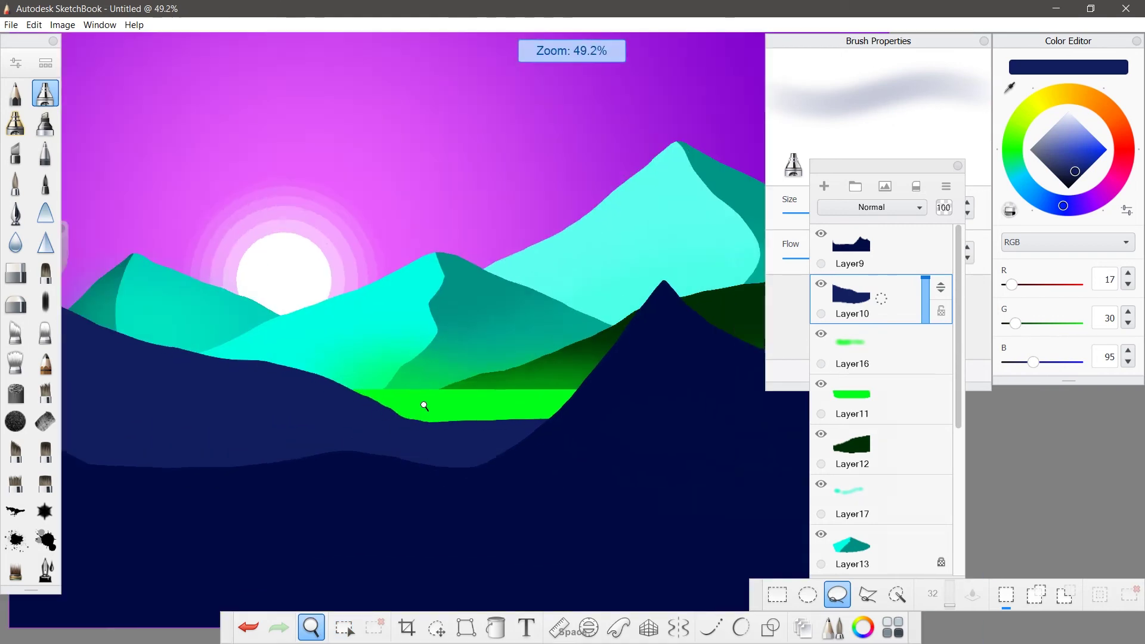
# Step: Lasso a row of pine tree outlines along the hill and fill them dark green
pyautogui.scroll(-2, 423, 406)
pyautogui.scroll(2, 121, 319)
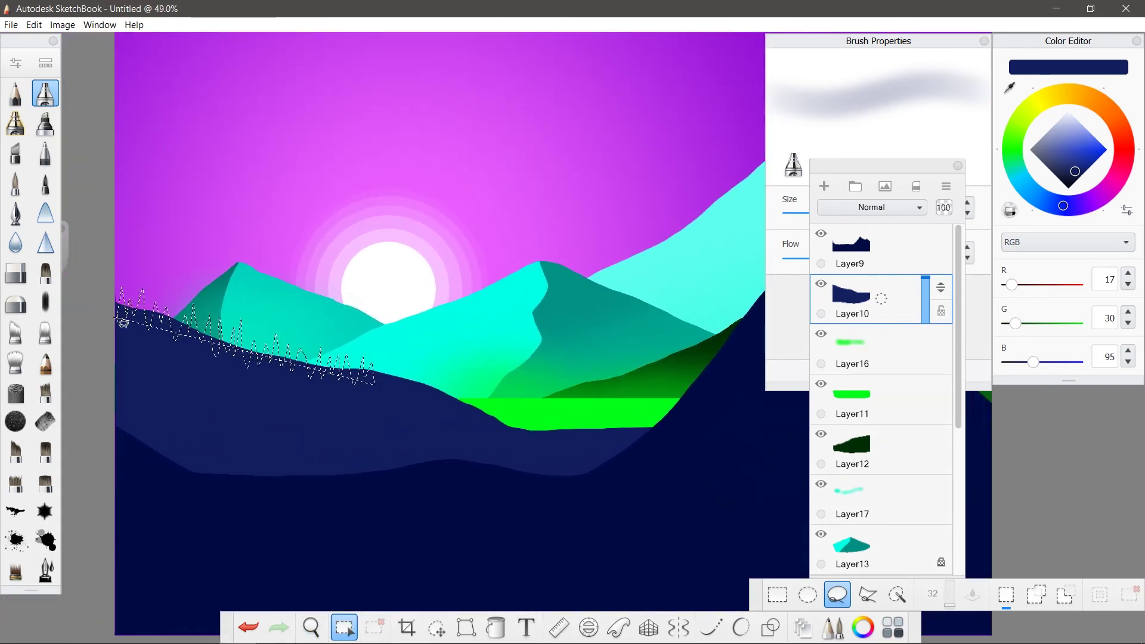
pyautogui.moveTo(122, 322); pyautogui.dragTo(656, 451)
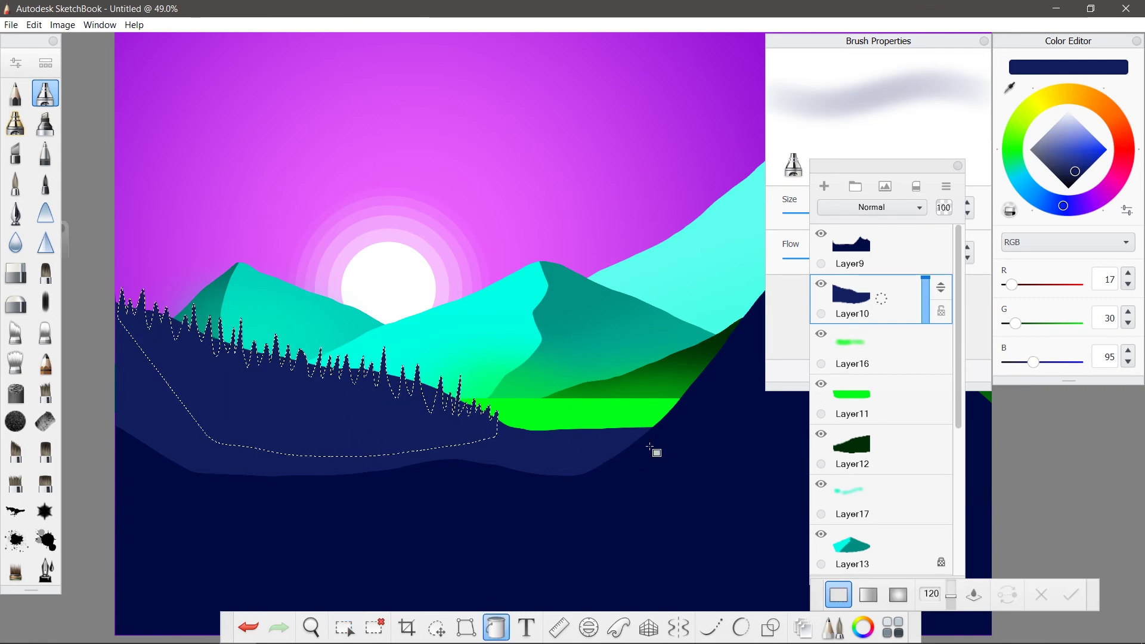
pyautogui.press('m')
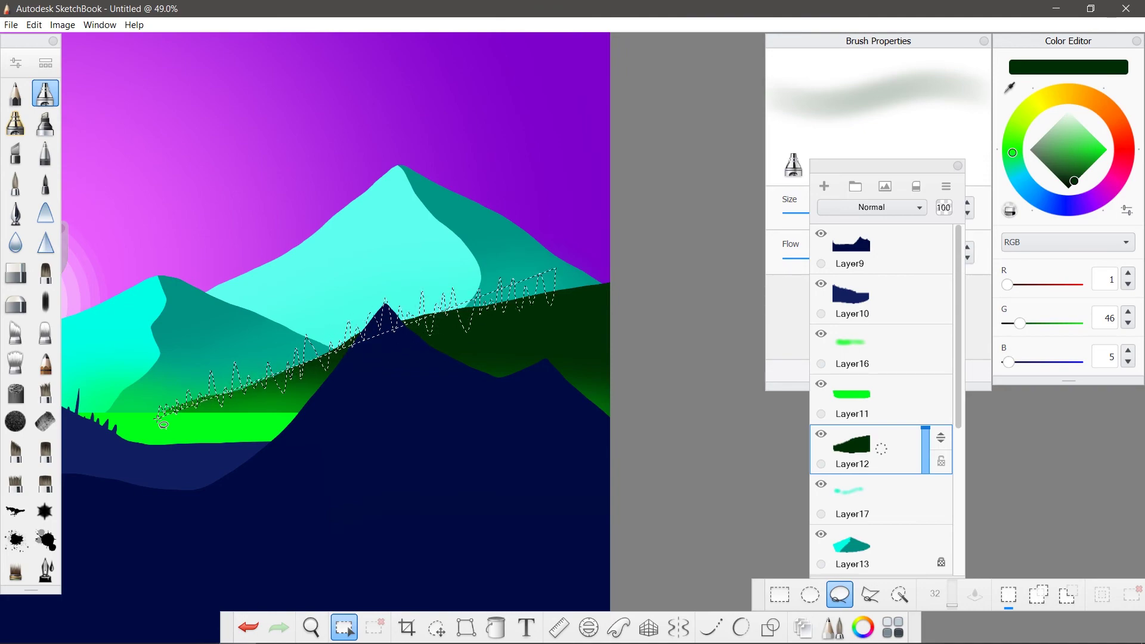
pyautogui.press('f')
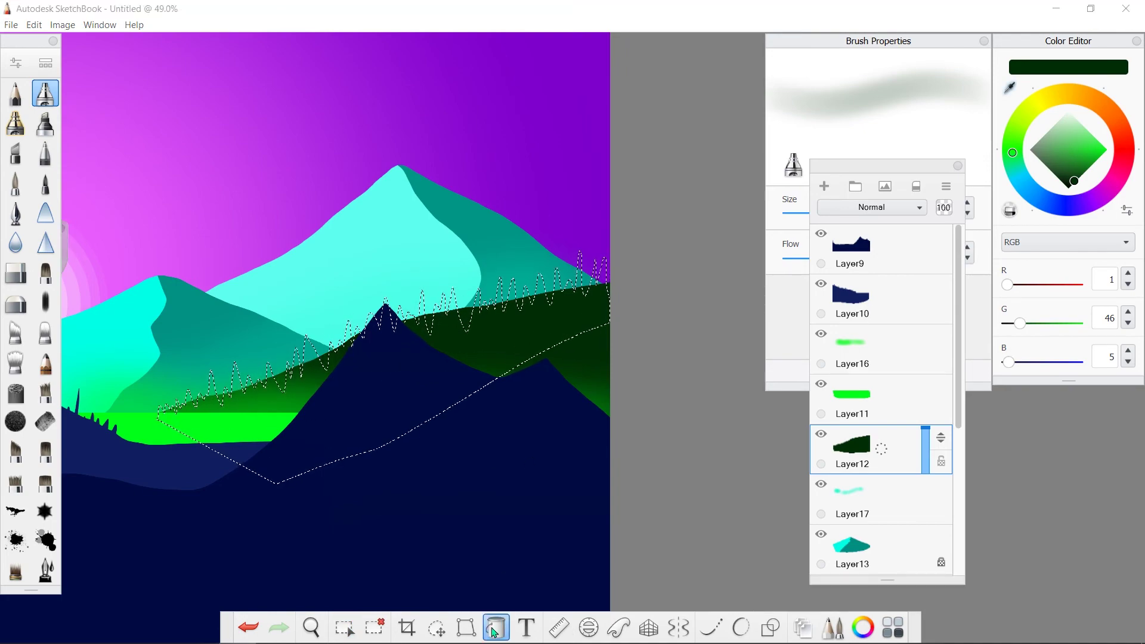
pyautogui.click(499, 335)
pyautogui.scroll(-3, 572, 332)
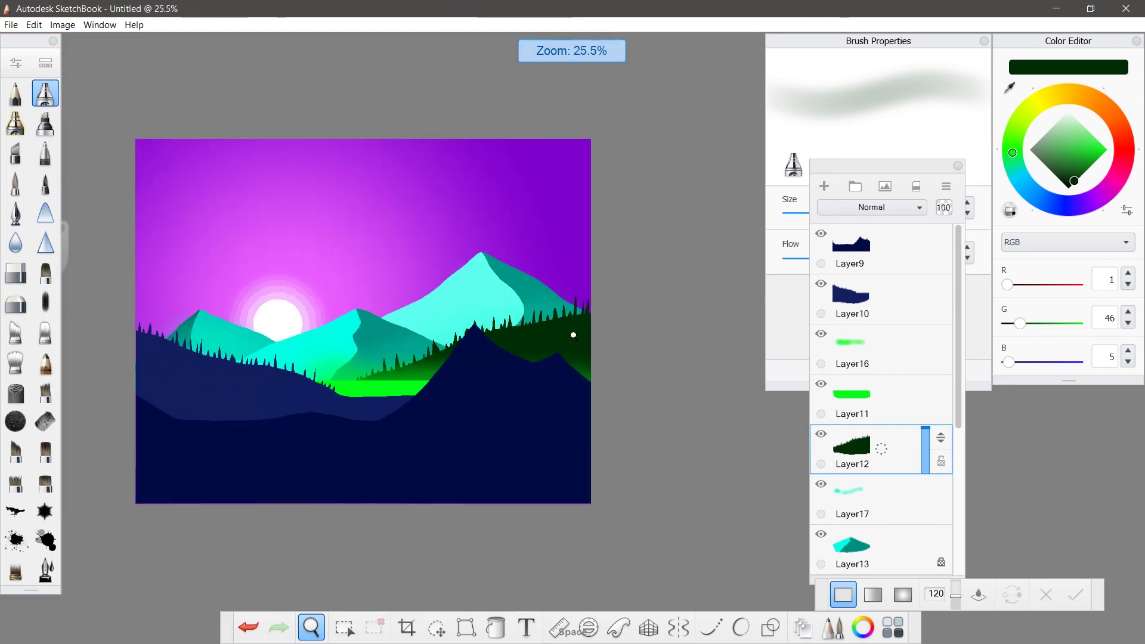
pyautogui.scroll(1, 485, 404)
pyautogui.scroll(1, 559, 364)
pyautogui.scroll(-1, 559, 364)
pyautogui.keyDown('alt'); pyautogui.click(340, 404); pyautogui.keyUp('alt')
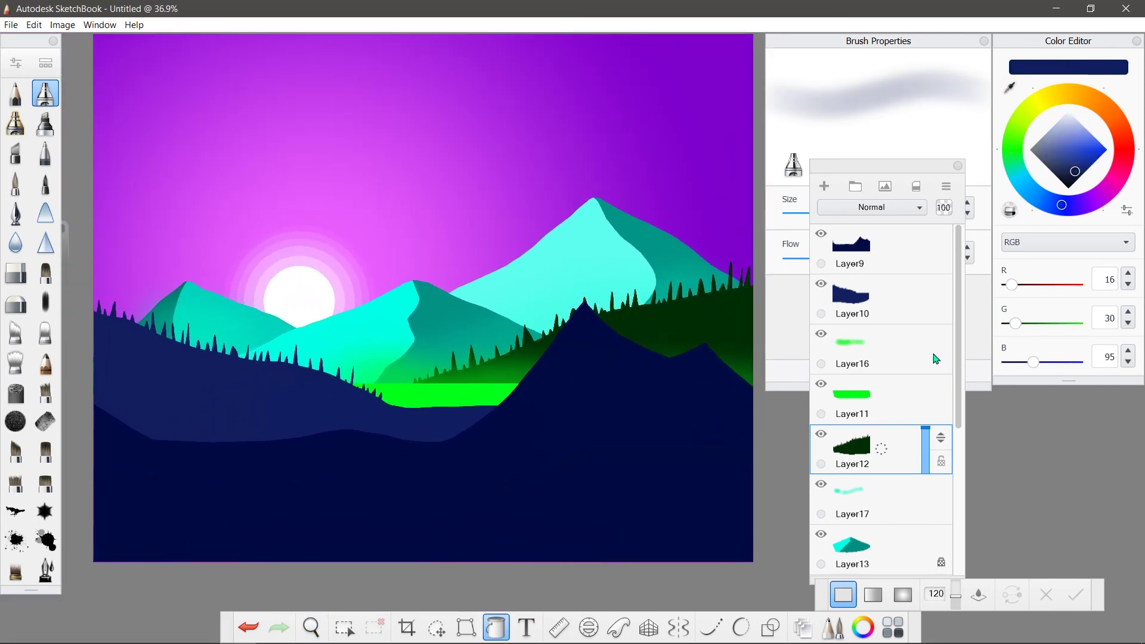
# Step: Add Layer18 and switch to a much smaller Blur brush
pyautogui.hotkey('ctrl', 'shift', 'n')
pyautogui.press('b')
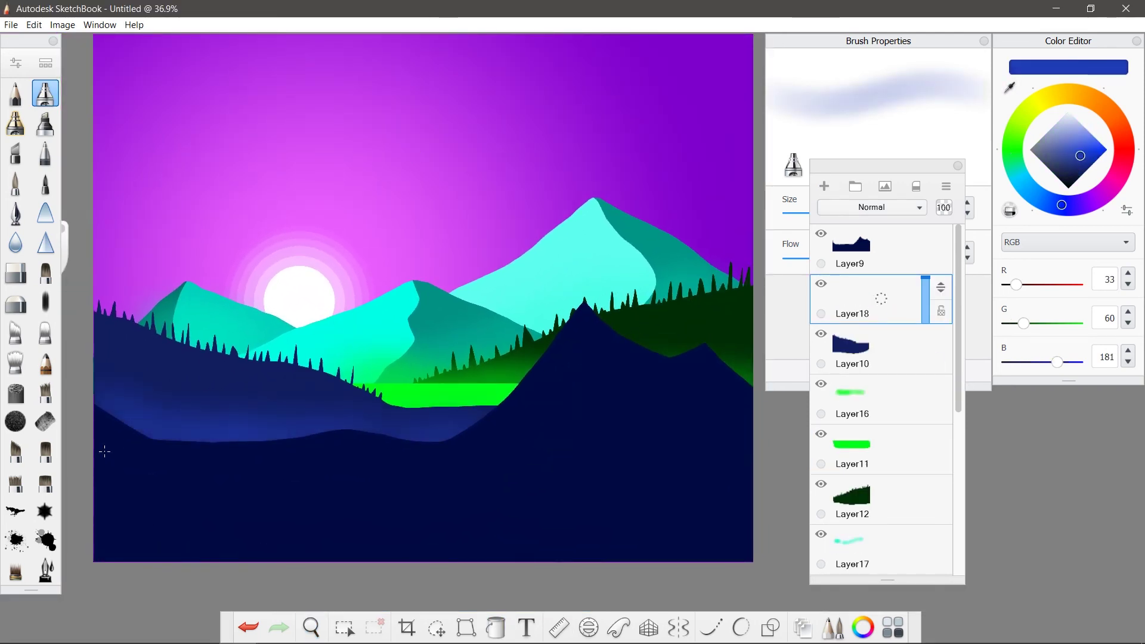
pyautogui.click(15, 242)
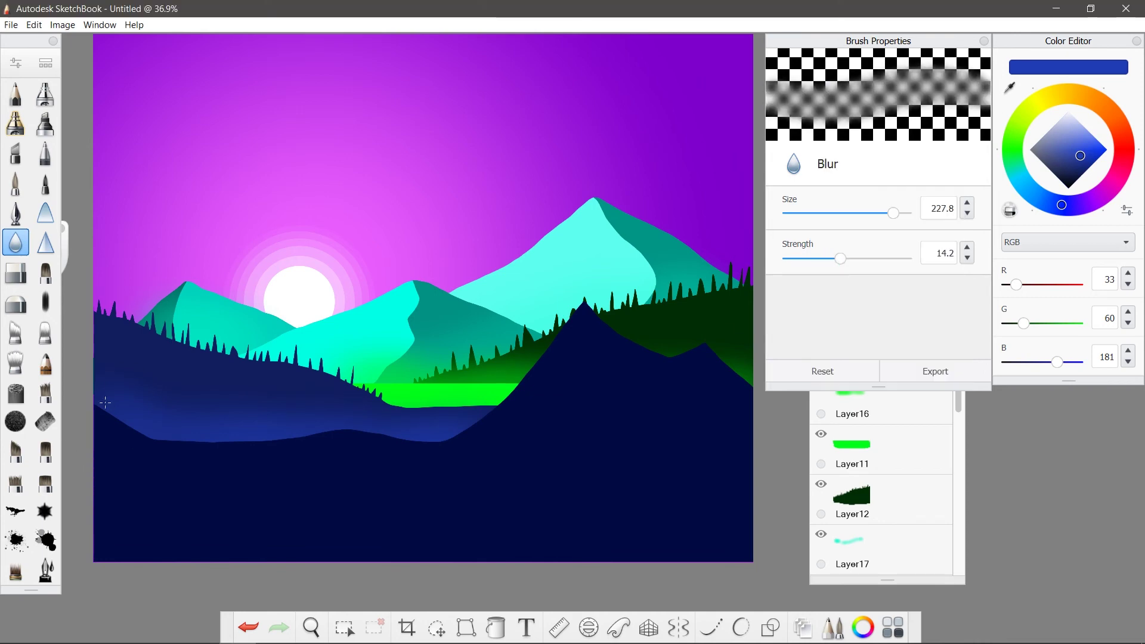
pyautogui.moveTo(659, 366); pyautogui.dragTo(583, 307)
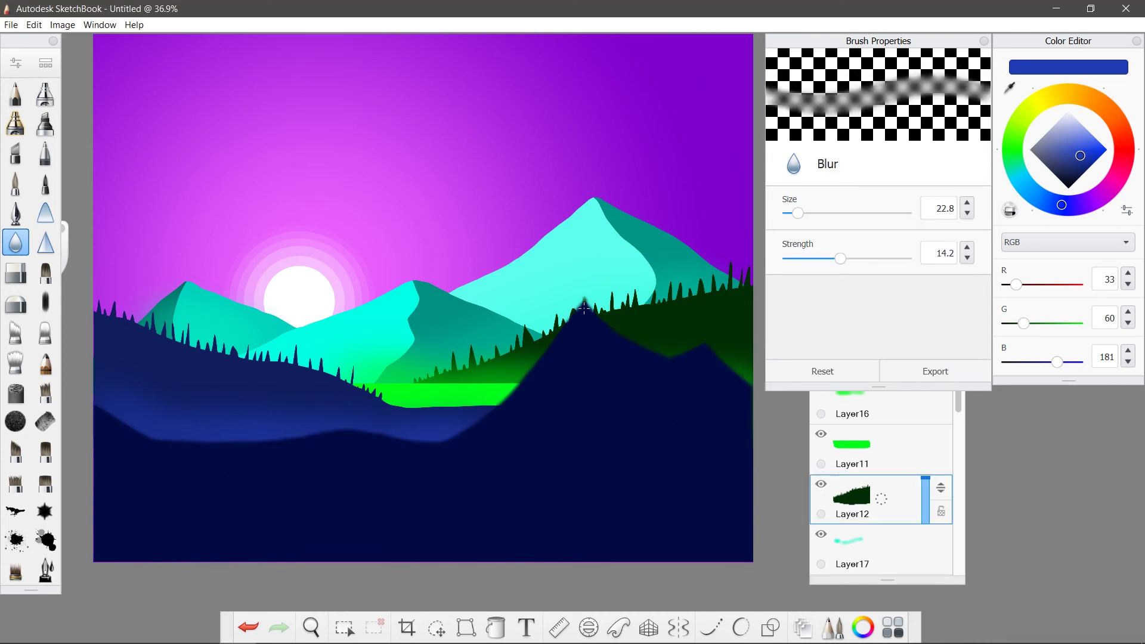
# Step: Blur the edge of the dark foreground mountain
pyautogui.click(883, 250)
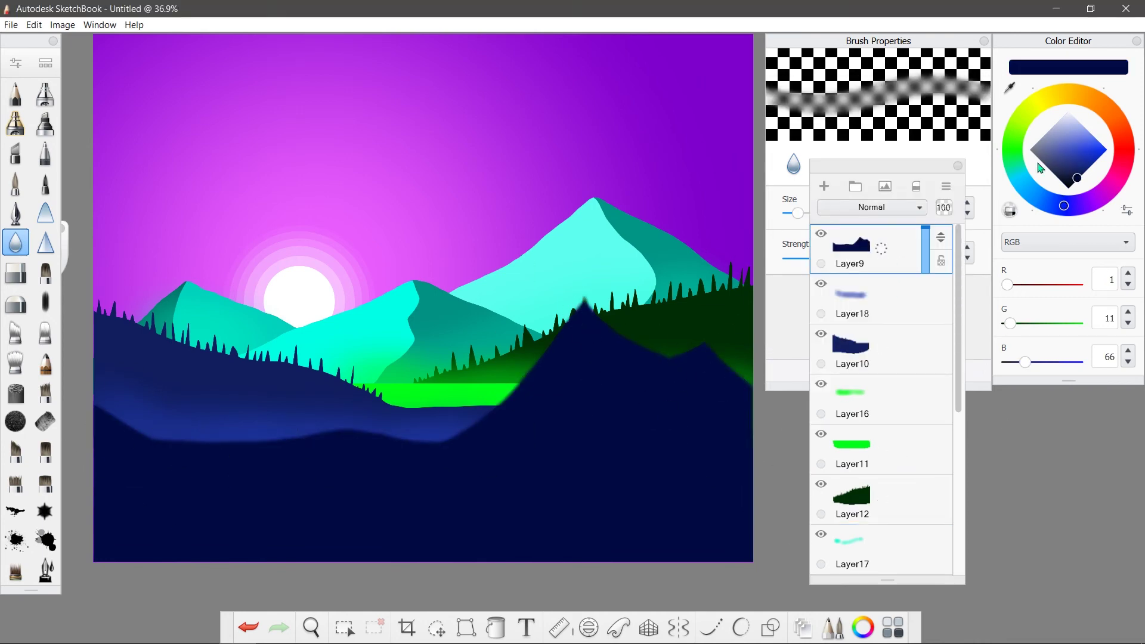
pyautogui.press('f')
pyautogui.click(16, 242)
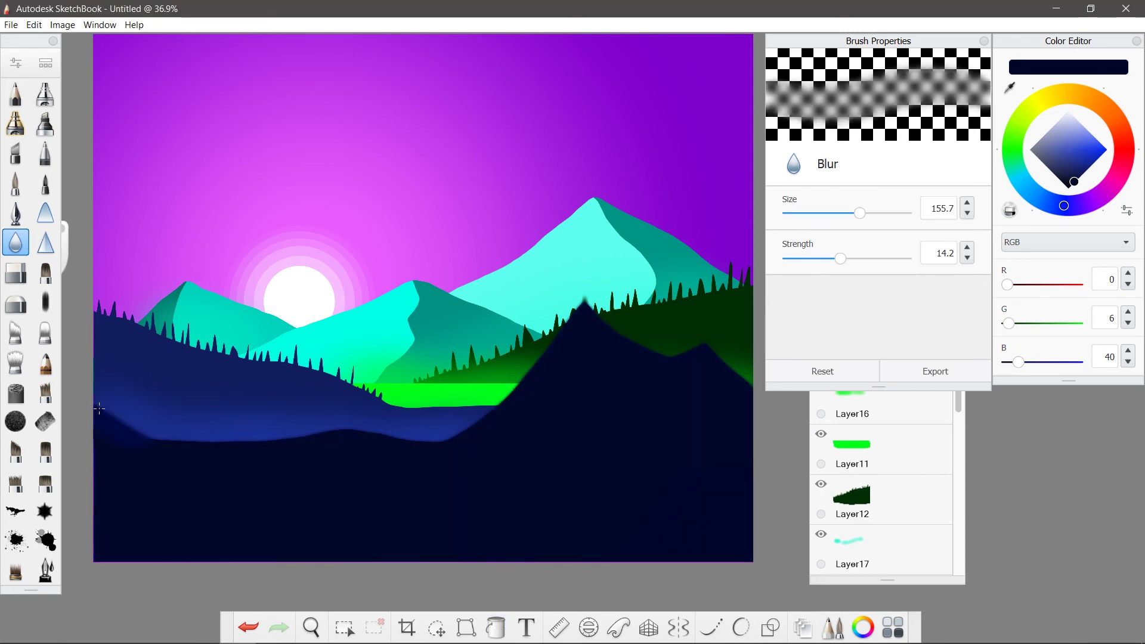
pyautogui.click(734, 338)
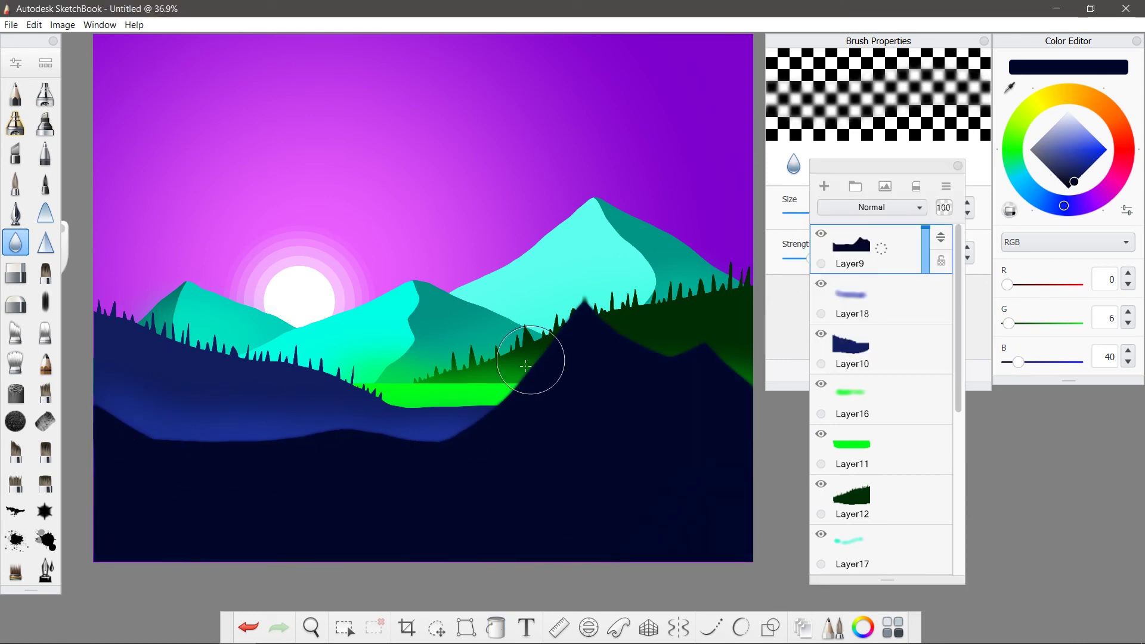
pyautogui.moveTo(585, 365); pyautogui.dragTo(592, 562)
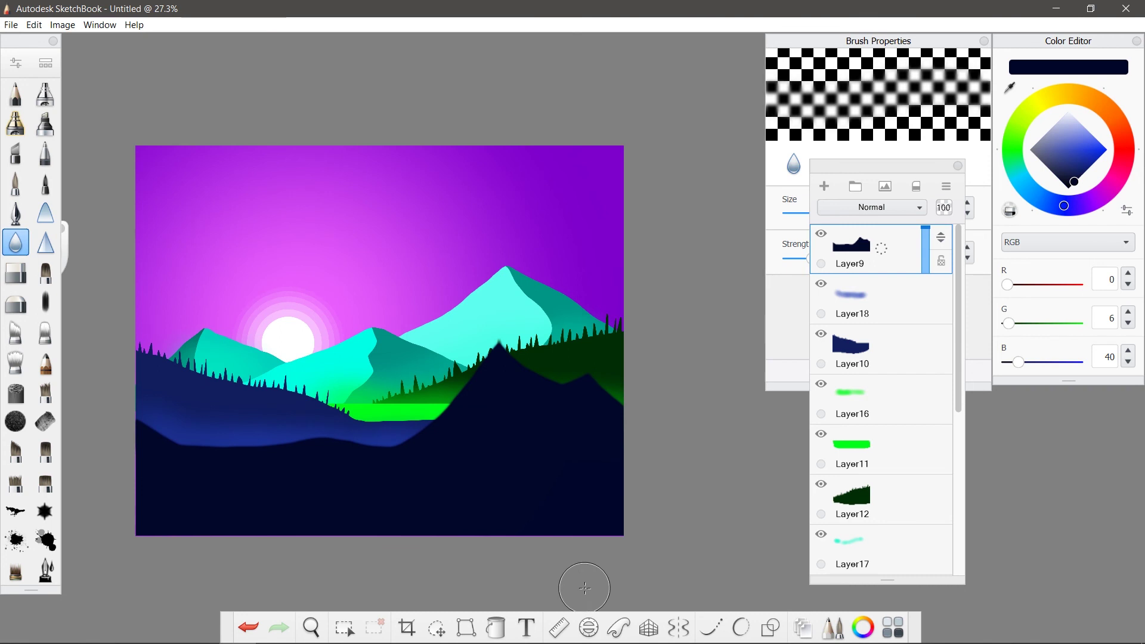
# Step: Select the lake layer and pick a mint green colour
pyautogui.click(859, 453)
pyautogui.moveTo(1063, 205); pyautogui.dragTo(1013, 163)
pyautogui.press('space')
# Step: Add Layer19 above the lake and airbrush a green glow over the trees above it
pyautogui.moveTo(463, 419); pyautogui.dragTo(505, 352)
pyautogui.scroll(-1, 871, 415)
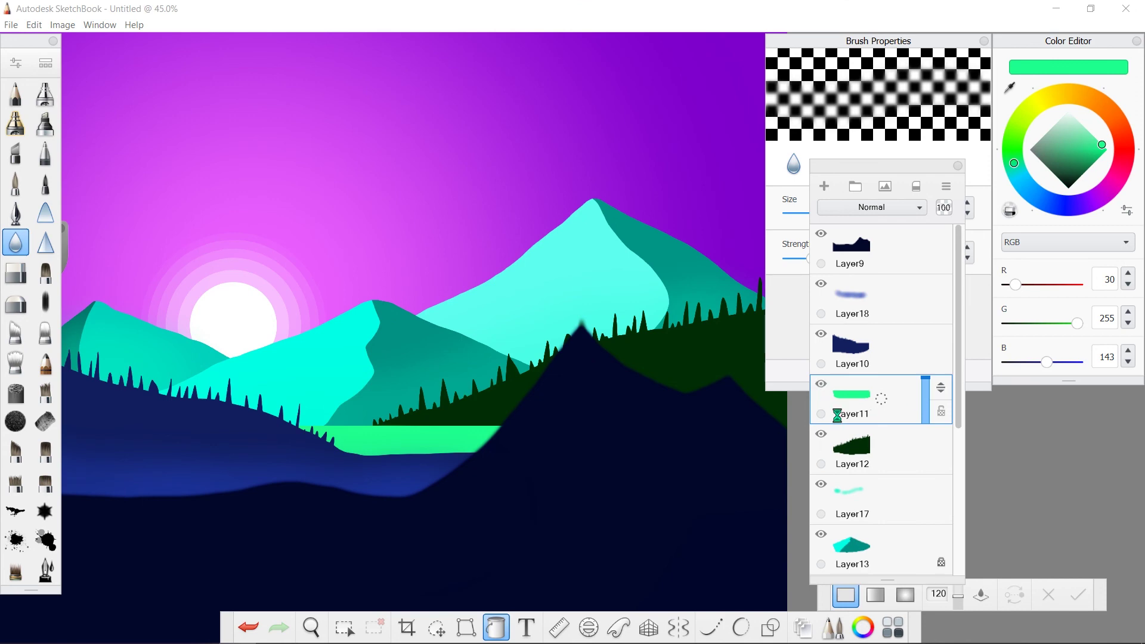
pyautogui.click(824, 186)
pyautogui.click(45, 92)
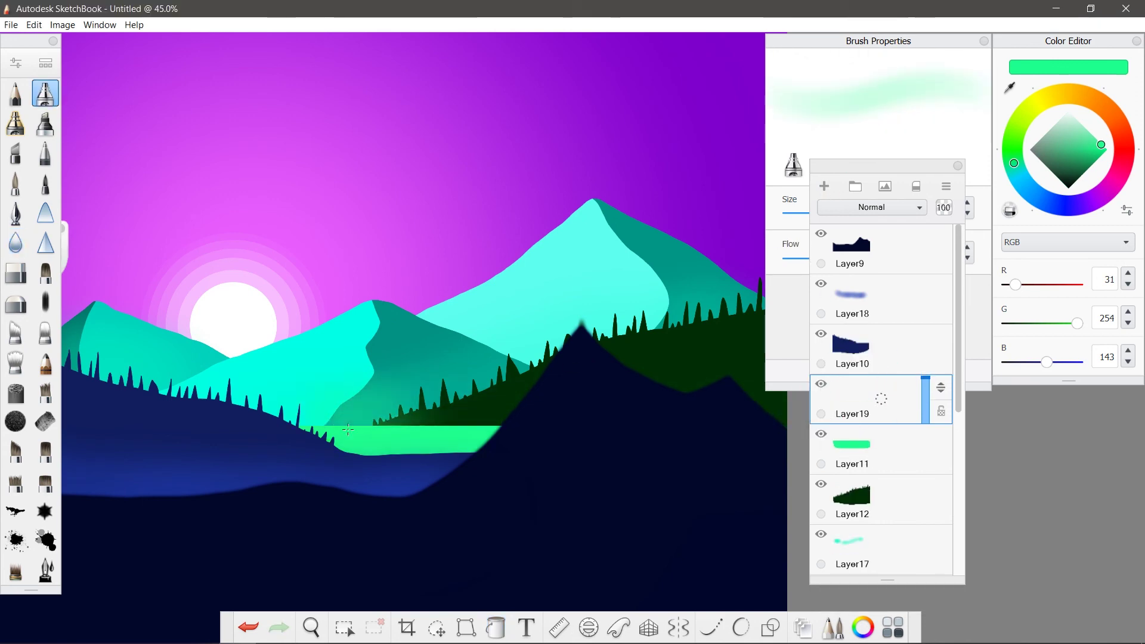
pyautogui.moveTo(358, 420); pyautogui.dragTo(518, 411)
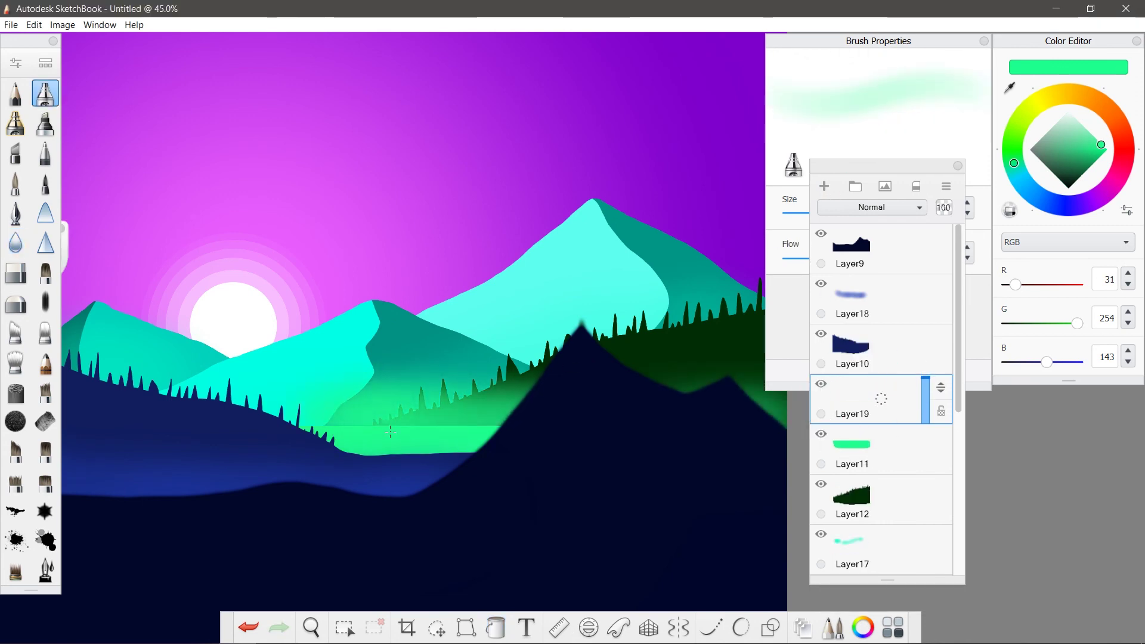